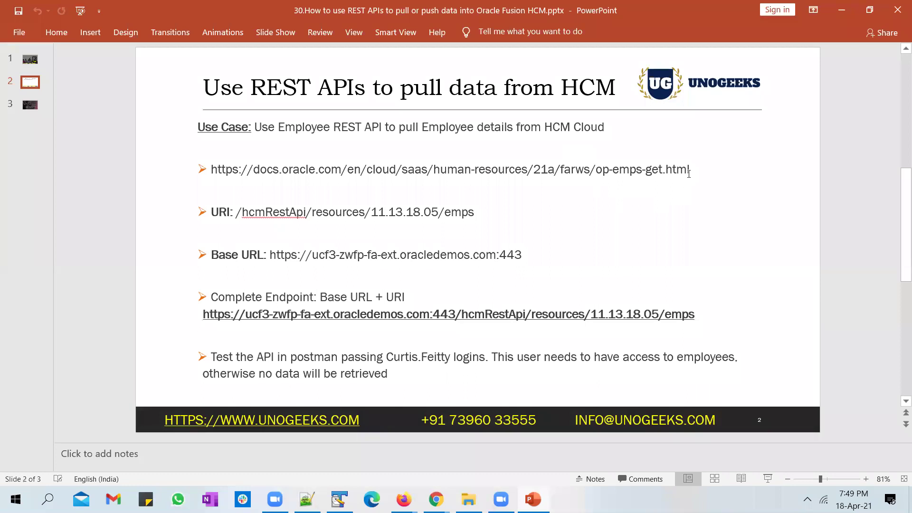
Copy the docs.oracle.com Employee API documentation link from slide 2.
drag(692, 172, 228, 176)
key(ctrl+c)
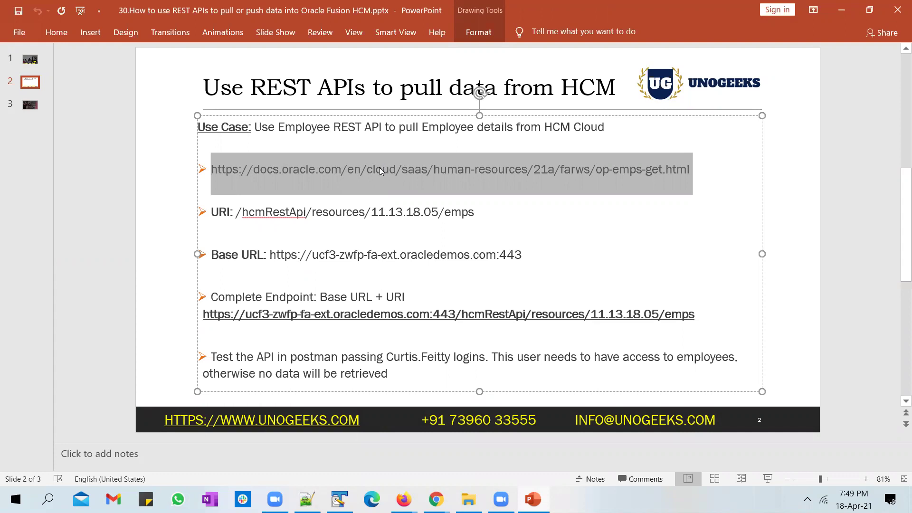
In Chrome, close the BI Publisher tab and confirm leaving the page.
mouse_move(436, 499)
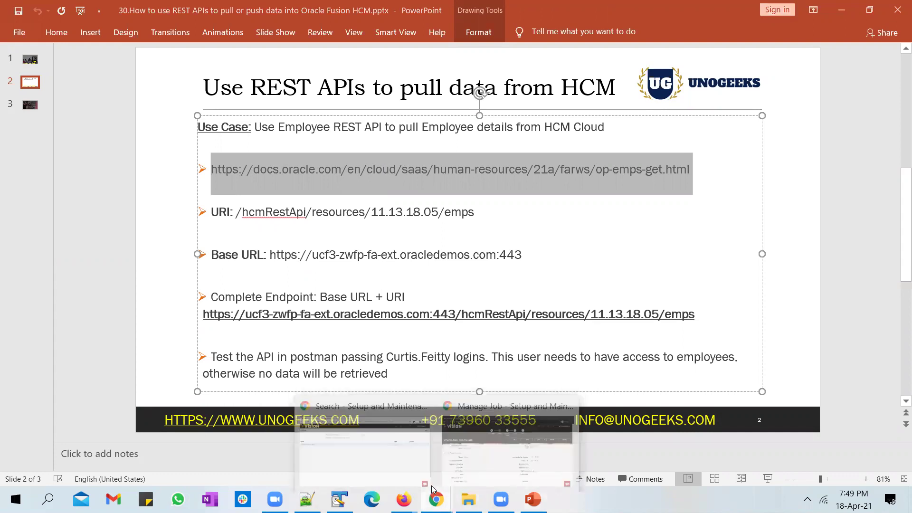
click(390, 455)
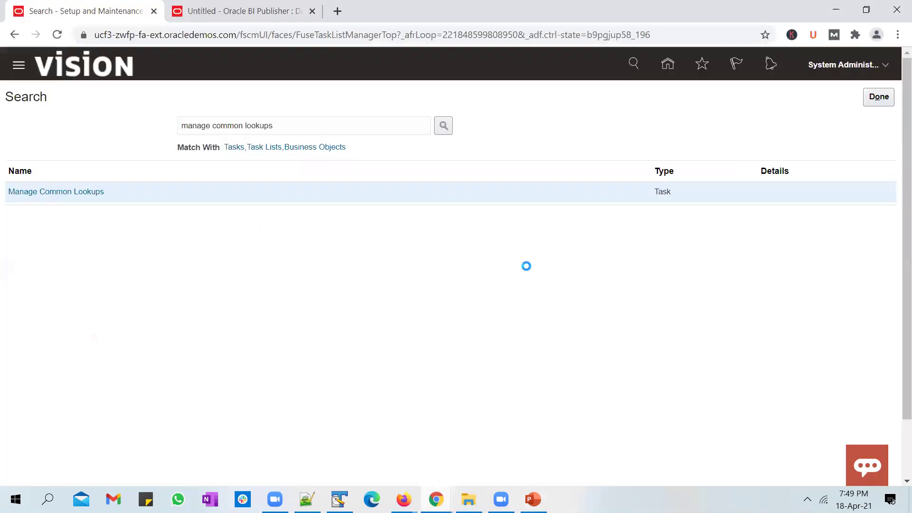
click(312, 11)
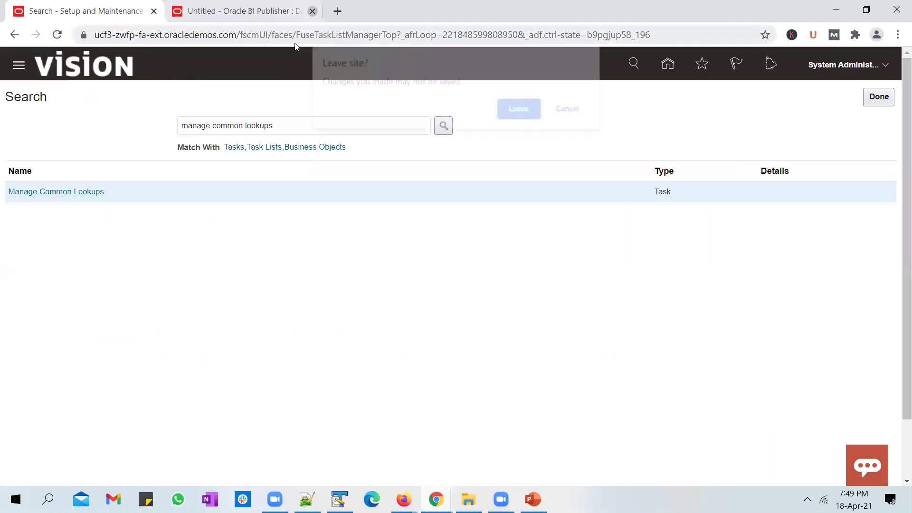
click(519, 117)
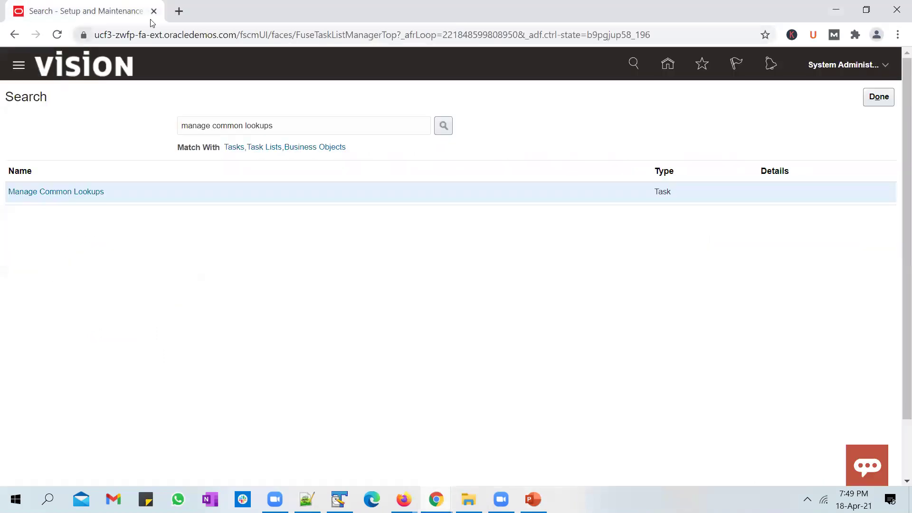
Open the Personal > Cloud Documentation - Applications bookmark in a new tab and close the Search tab.
click(181, 11)
click(21, 57)
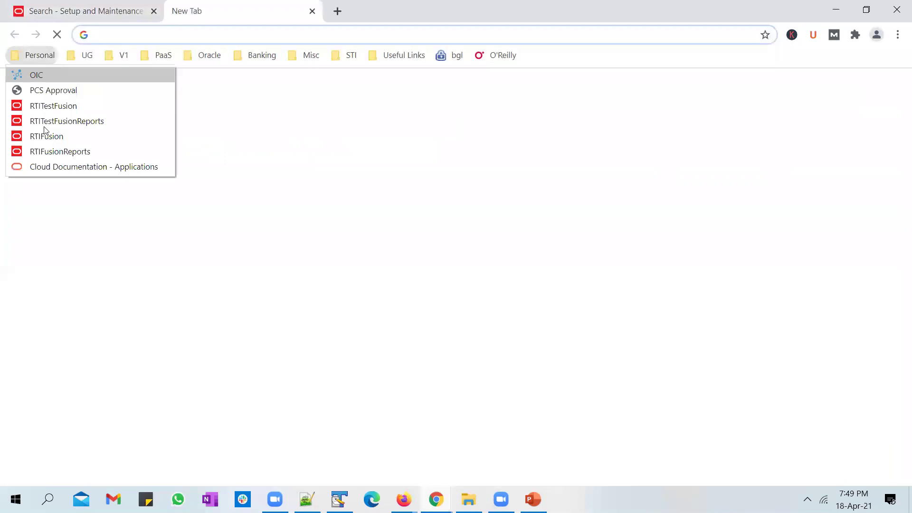
click(62, 166)
click(153, 11)
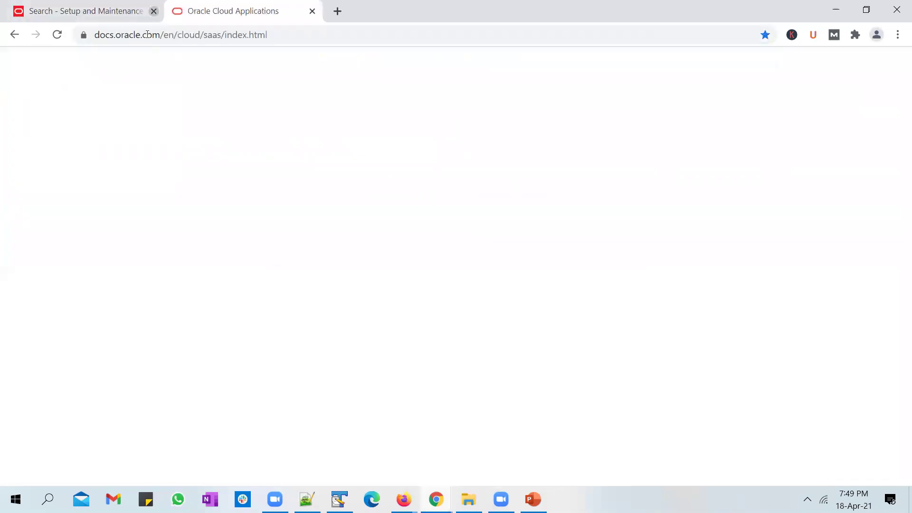
click(150, 37)
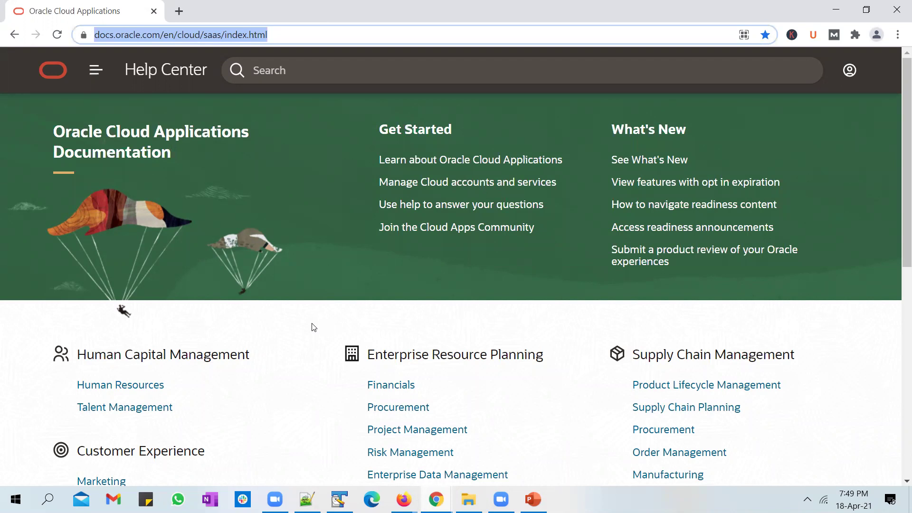
Go to Human Resources under Human Capital Management, then its Integrate topics.
scroll(311, 333, down, 1)
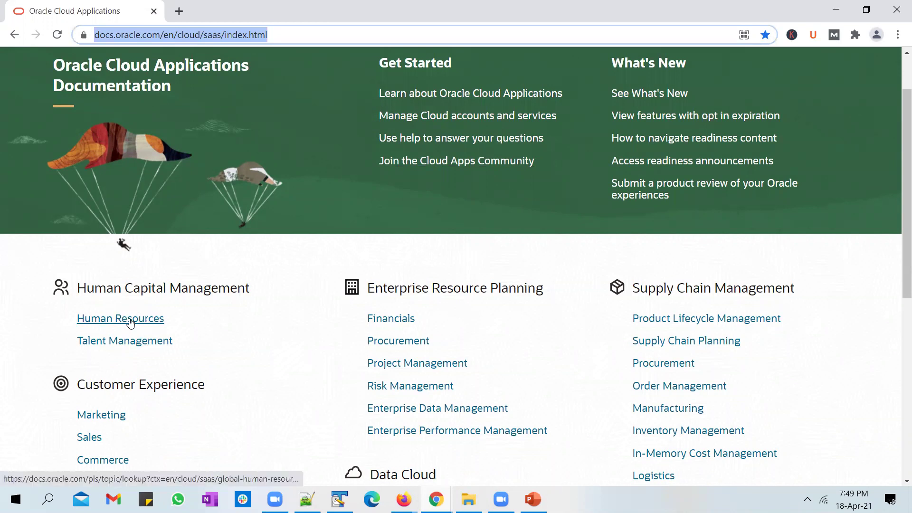
click(277, 251)
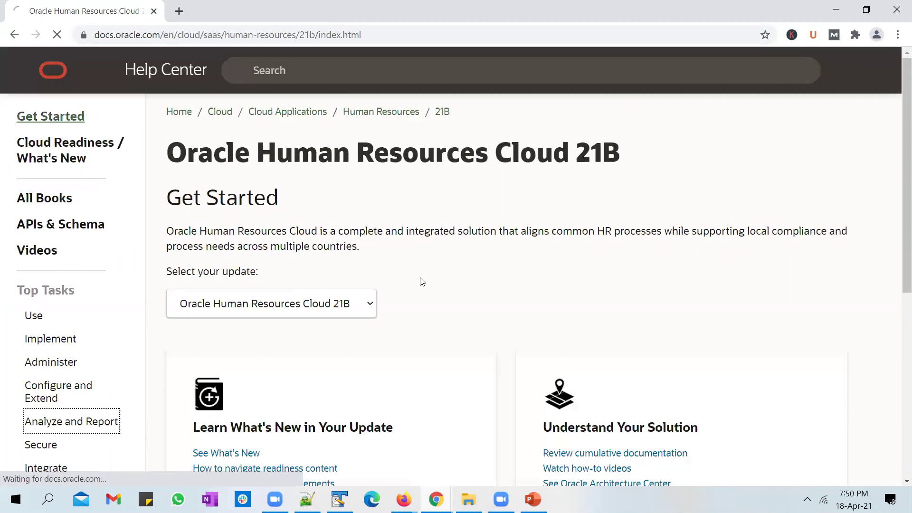
scroll(449, 306, down, 3)
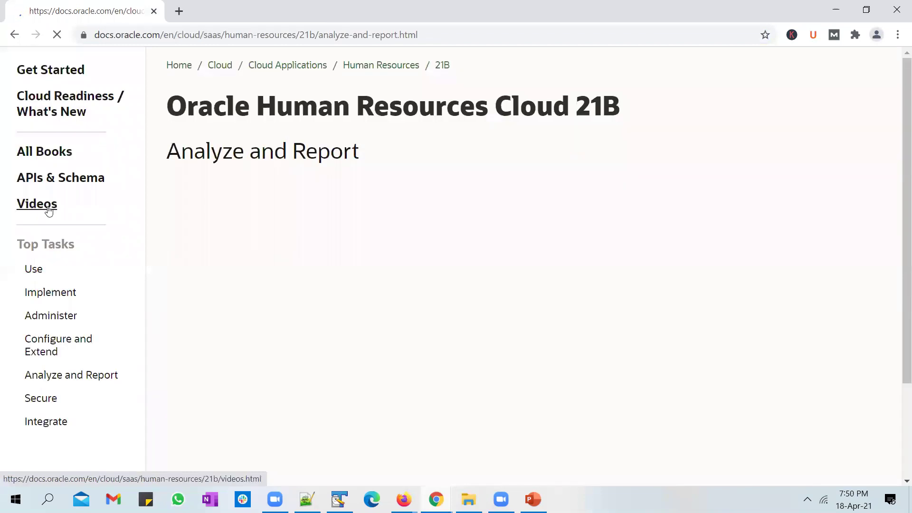
click(44, 422)
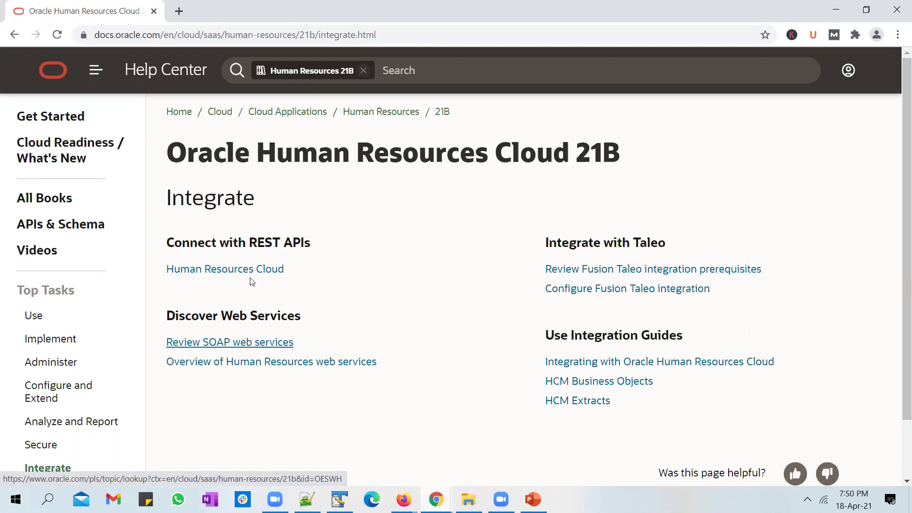
Open the Human Resources Cloud REST API guide and go to its Employees endpoints page.
click(271, 270)
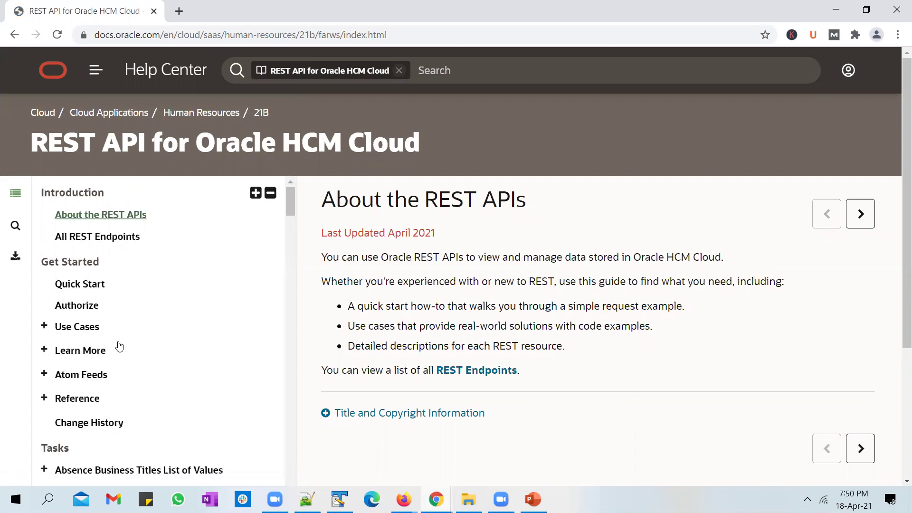
scroll(120, 343, down, 10)
scroll(135, 333, down, 10)
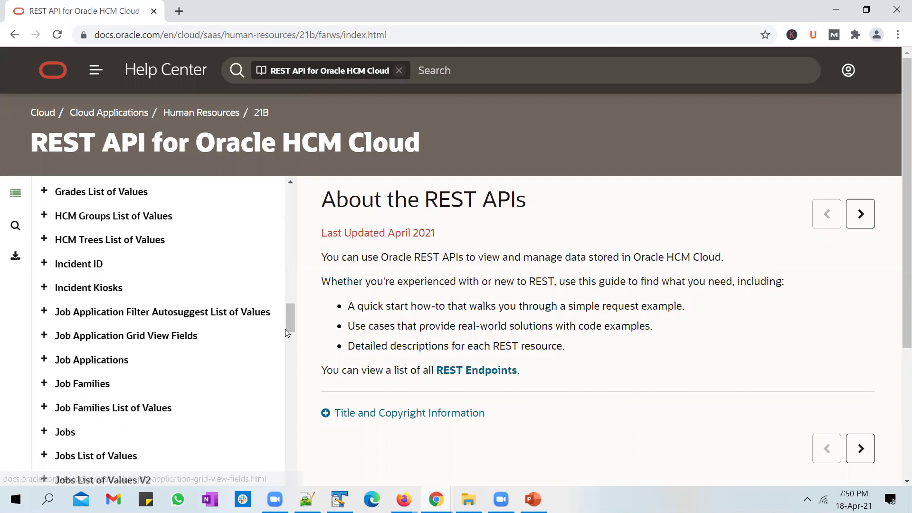
scroll(283, 451, down, 10)
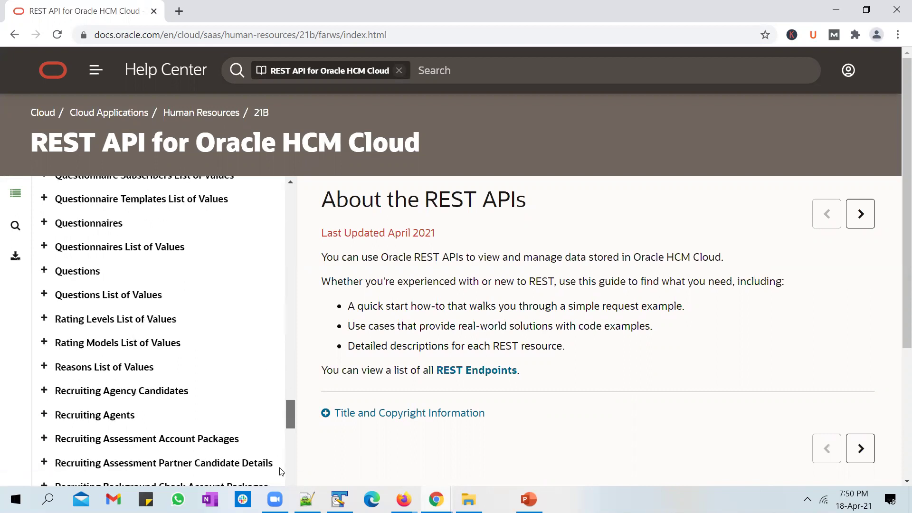
scroll(284, 485, down, 10)
scroll(287, 357, up, 10)
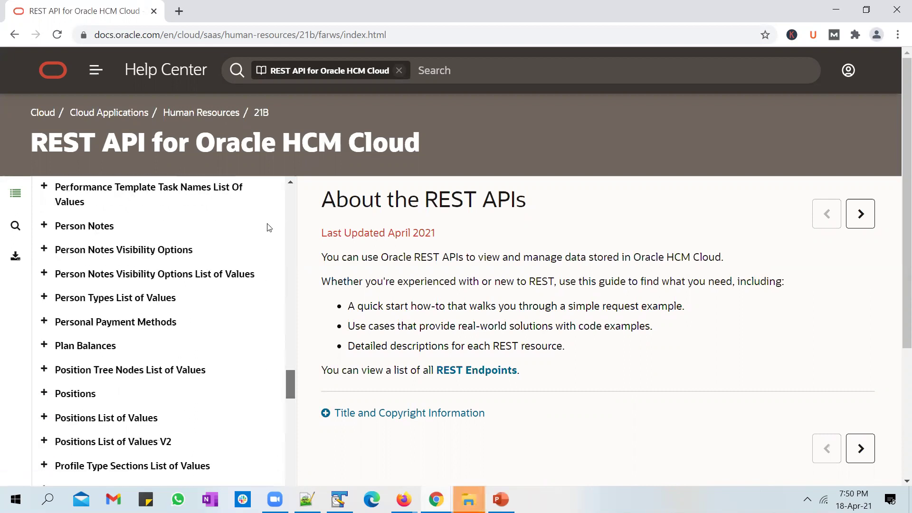
scroll(271, 209, up, 20)
scroll(129, 326, down, 5)
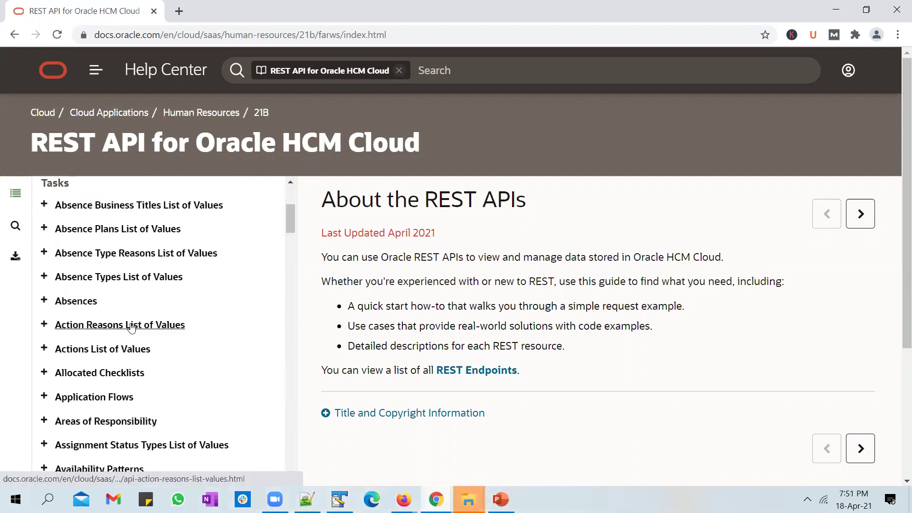
scroll(122, 330, down, 12)
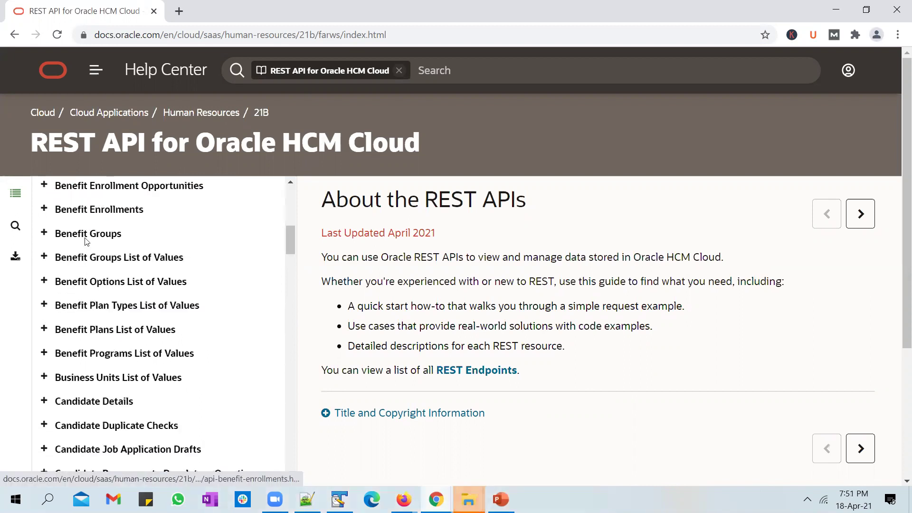
scroll(79, 274, down, 3)
scroll(98, 340, down, 9)
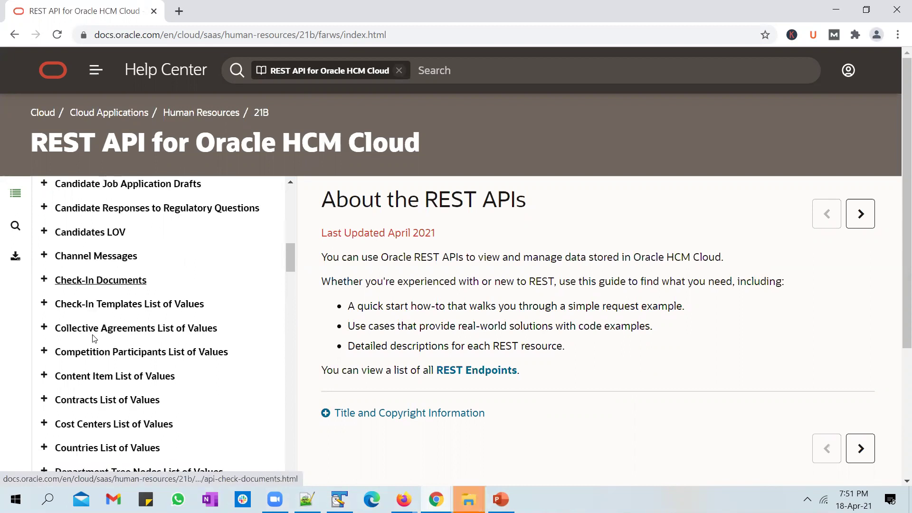
scroll(98, 360, down, 5)
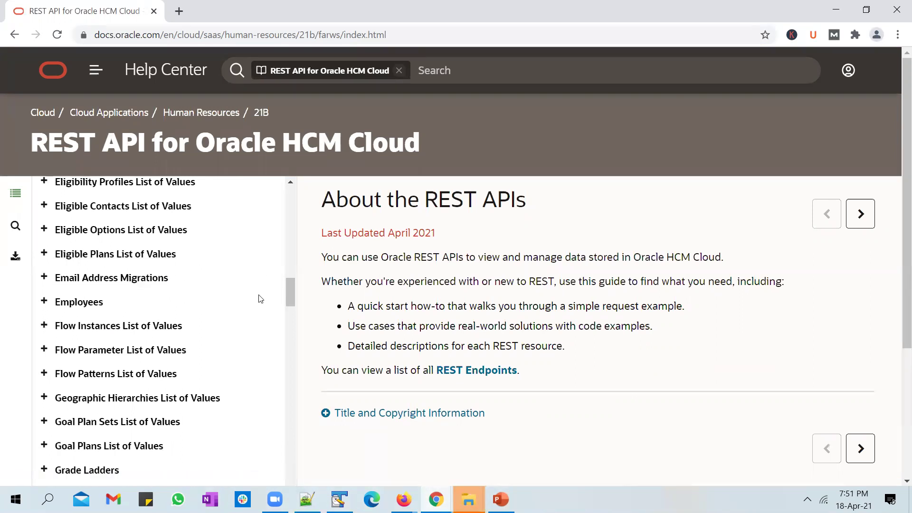
click(87, 305)
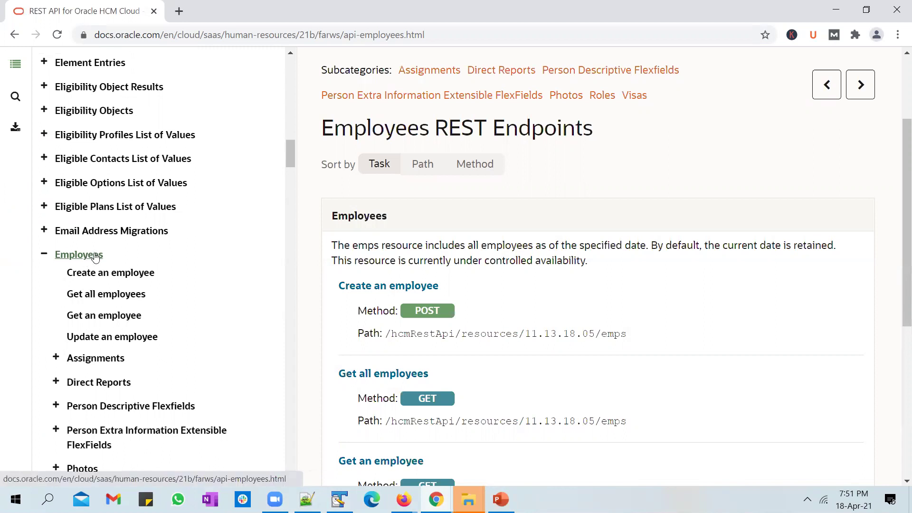
double_click(400, 246)
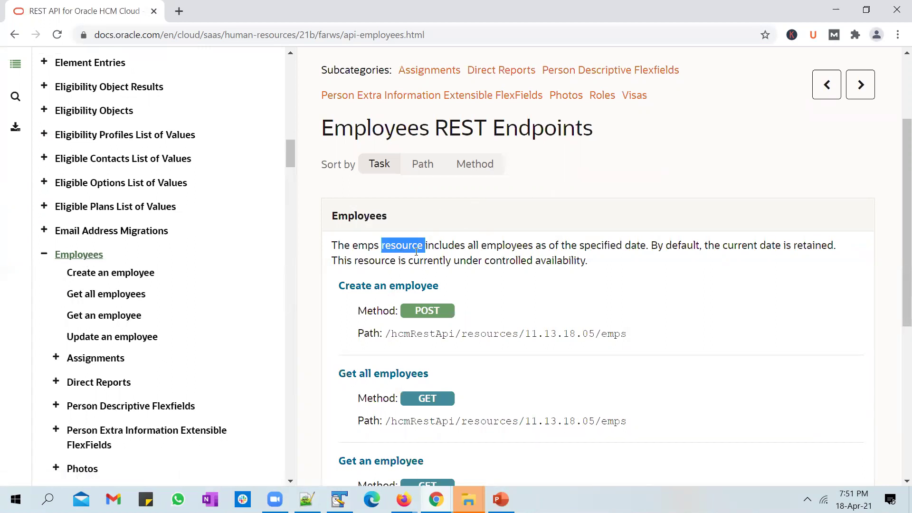
scroll(435, 212, down, 3)
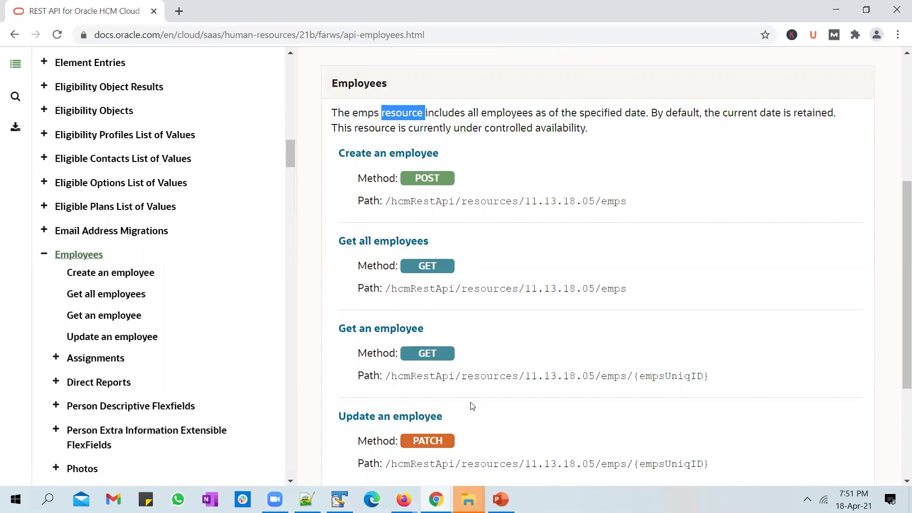
scroll(471, 382, down, 3)
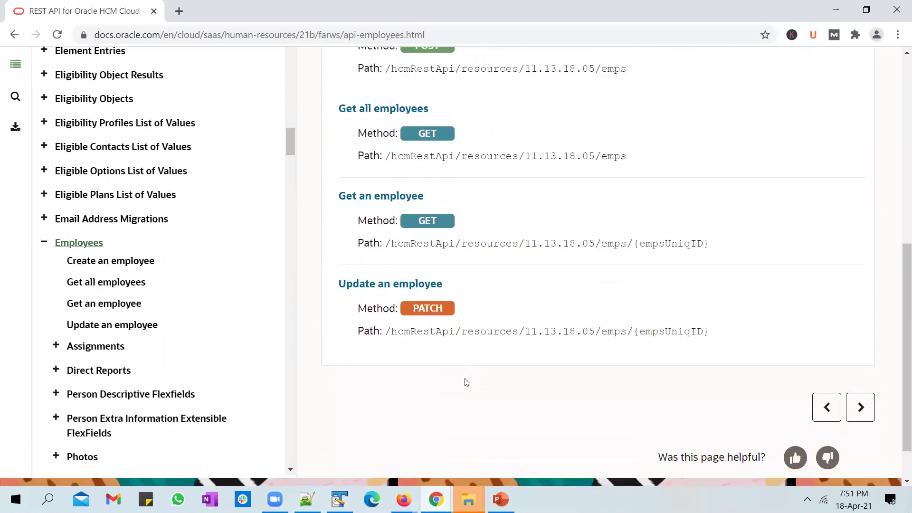
scroll(468, 382, up, 1)
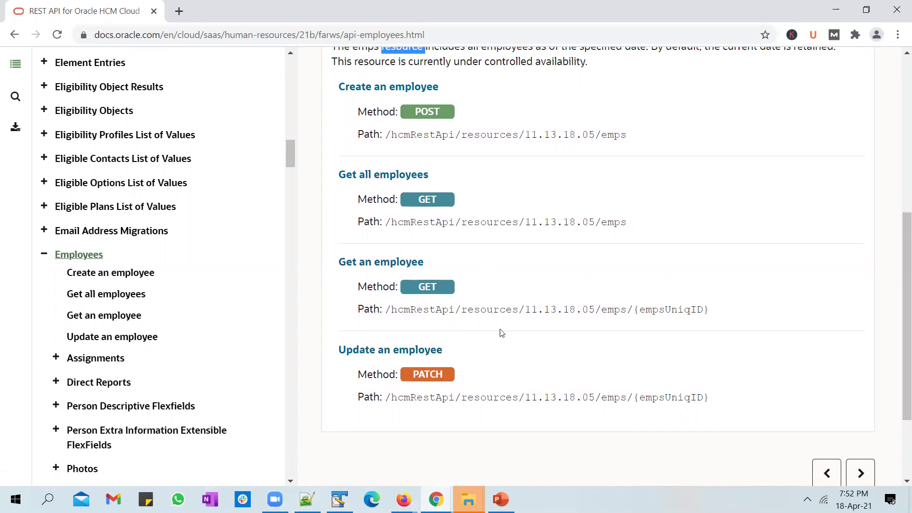
scroll(469, 363, up, 1)
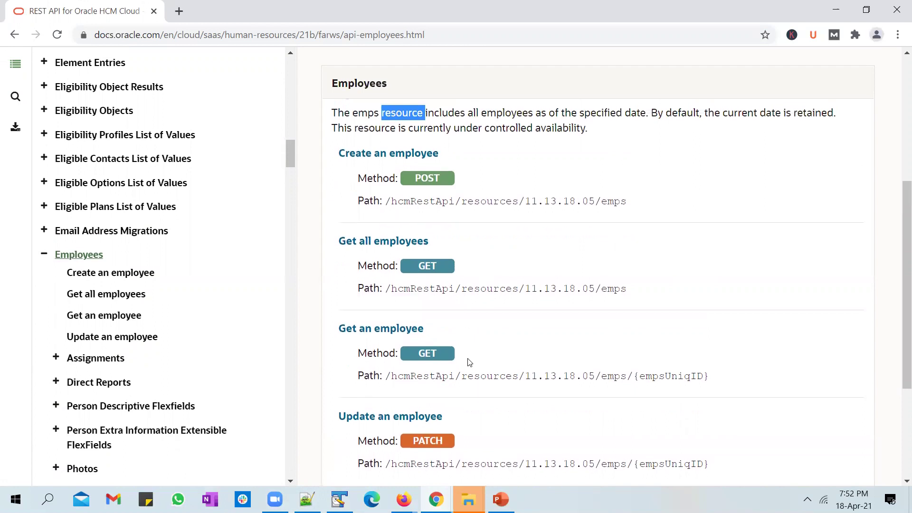
click(512, 176)
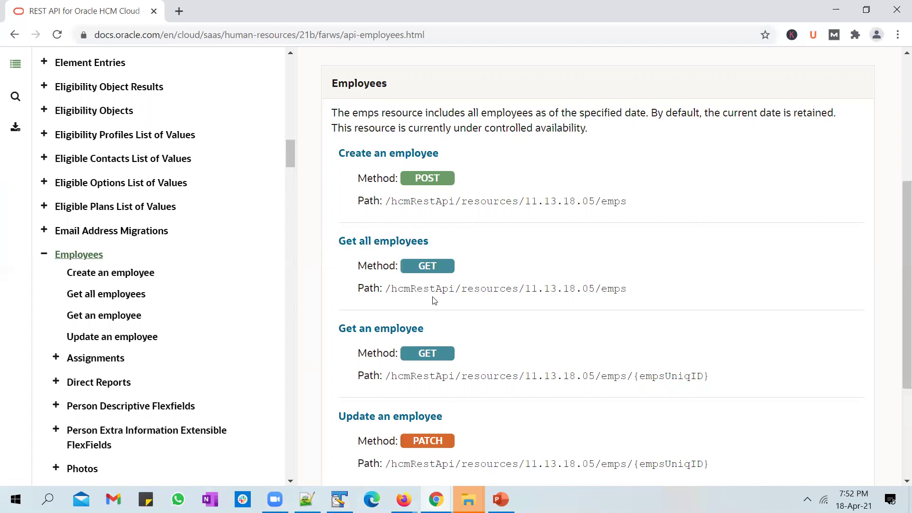
In the Oracle Fusion Manage Job window, discard the unsaved job.
click(449, 494)
click(524, 415)
click(847, 159)
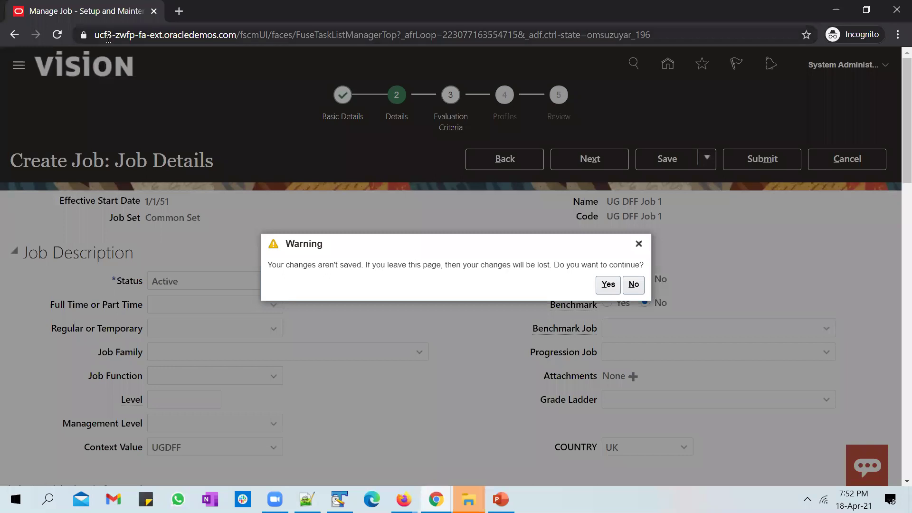
click(608, 284)
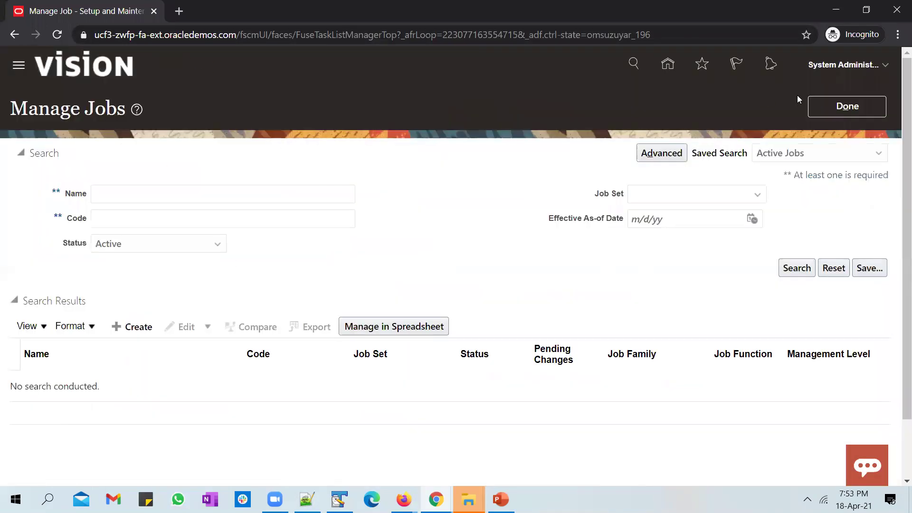
Return to the home page on My Client Groups, then switch back to the REST docs.
click(848, 106)
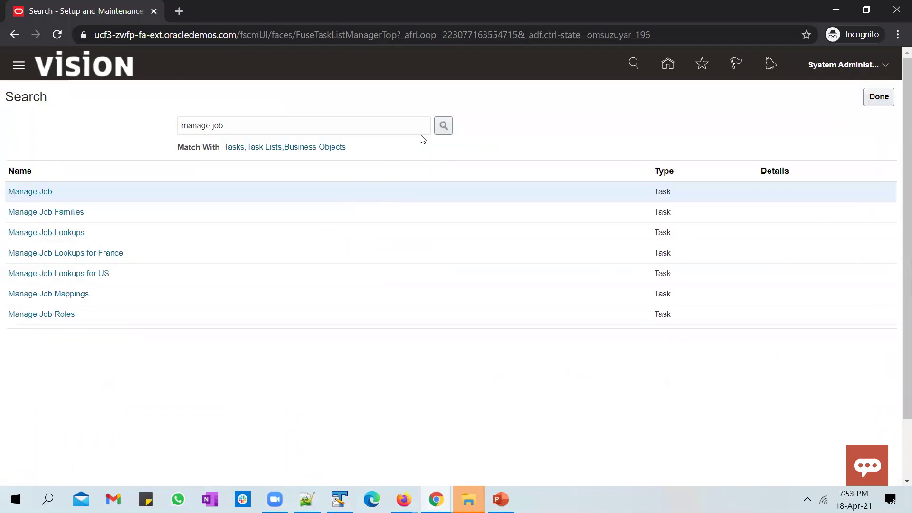
click(878, 97)
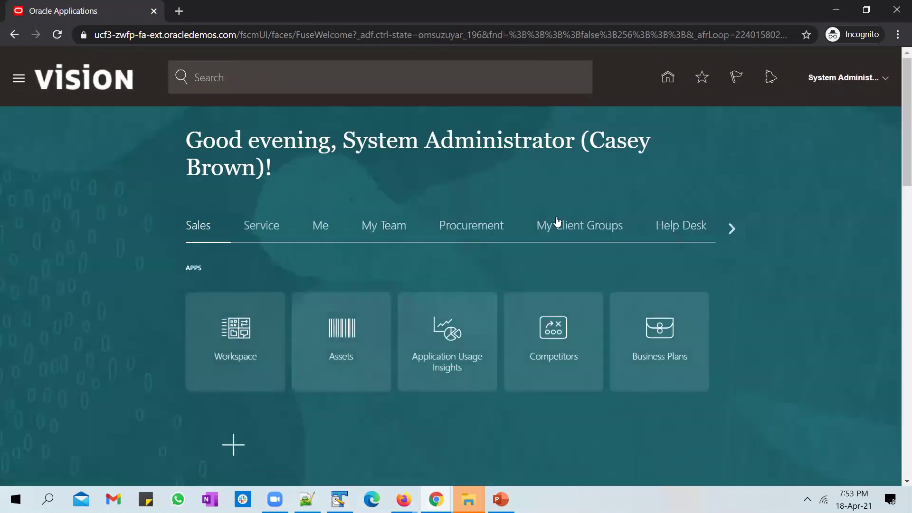
click(569, 224)
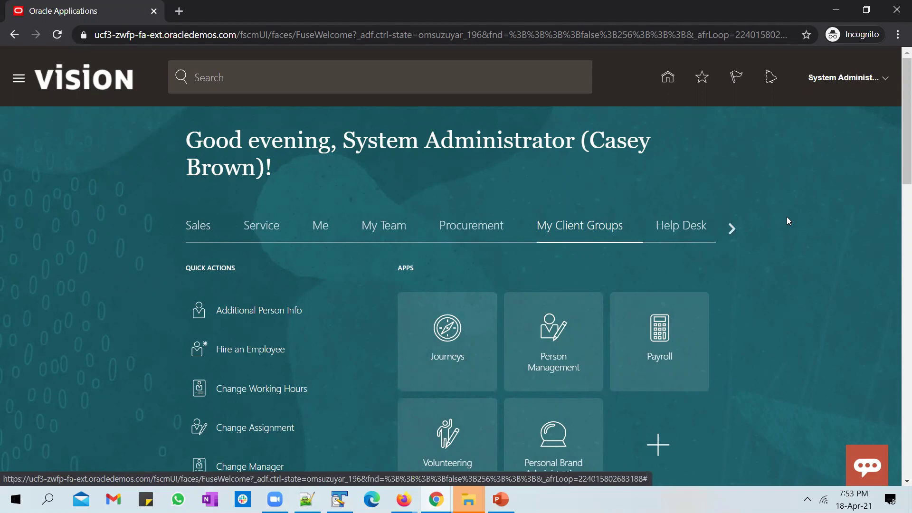
key(alt+Tab)
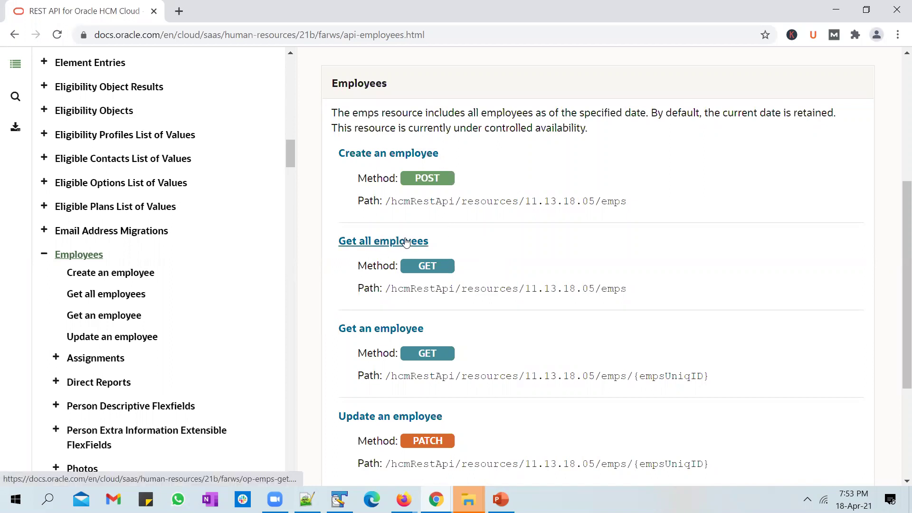
Paste the Get all employees path /hcmRestApi/resources/11.13.18.05/emps into the Notepad++ new 1 tab.
drag(387, 288, 634, 295)
key(ctrl+c)
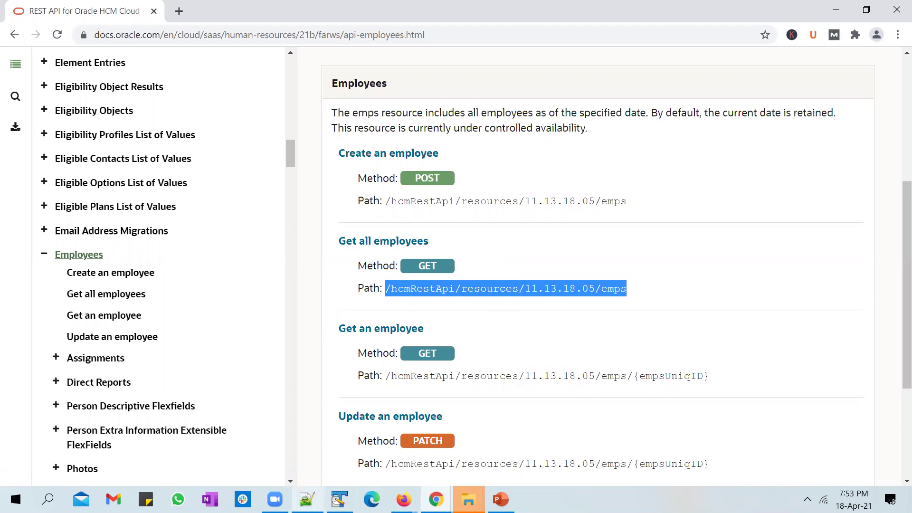
click(307, 499)
key(ctrl+v)
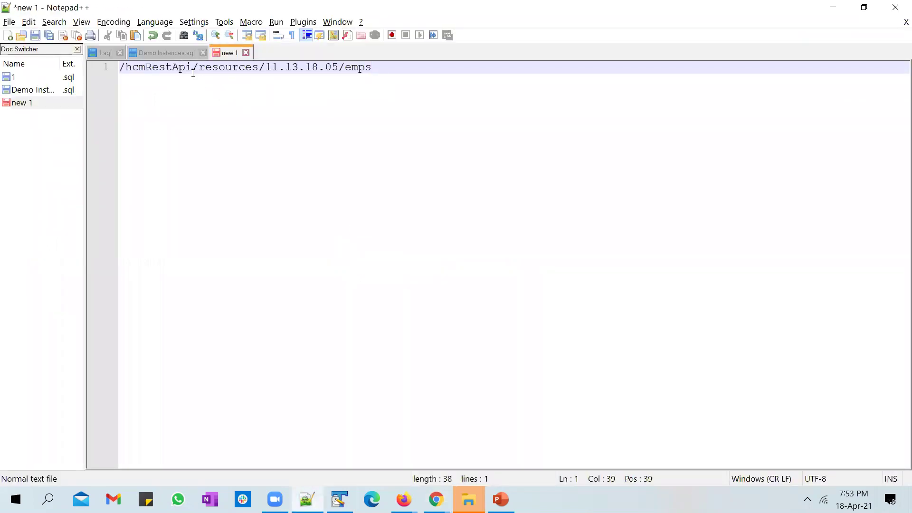
Prefix the path with 'URI - ' and start an 'ERP Base URL - ' line below it.
click(124, 66)
text(URI -)
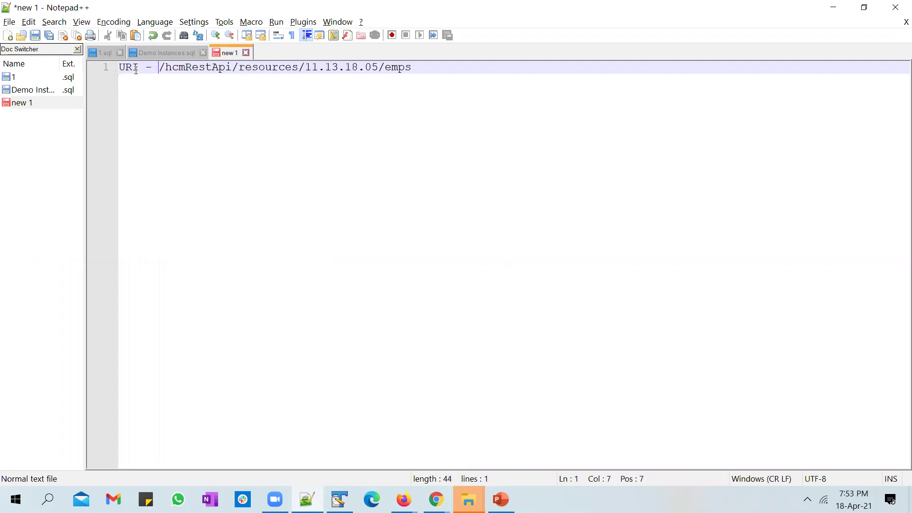
key(End)
key(Return)
key(Return)
text(ERP Bs)
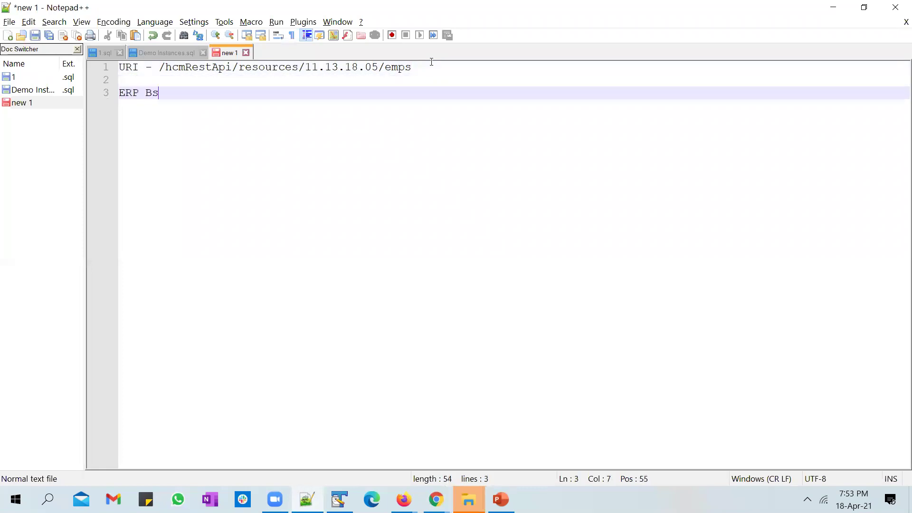
key(BackSpace)
text(ase U)
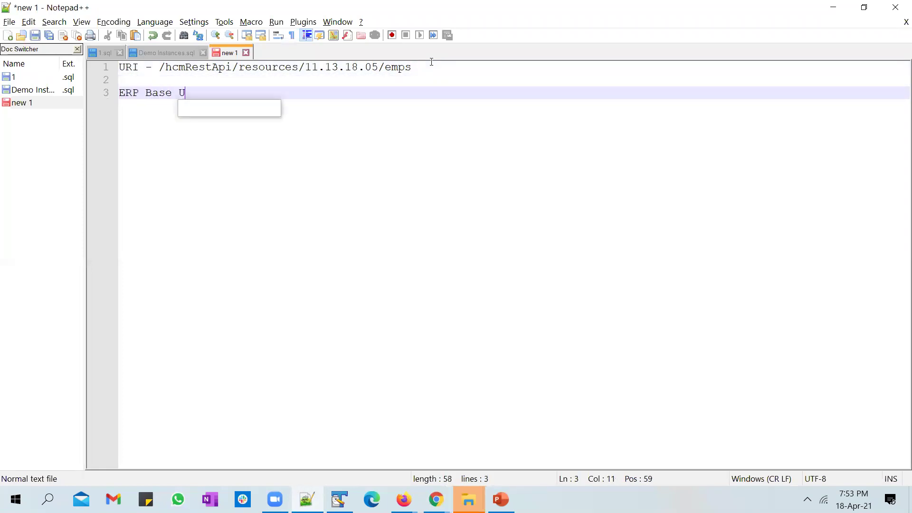
text(RL -)
key(alt+Tab)
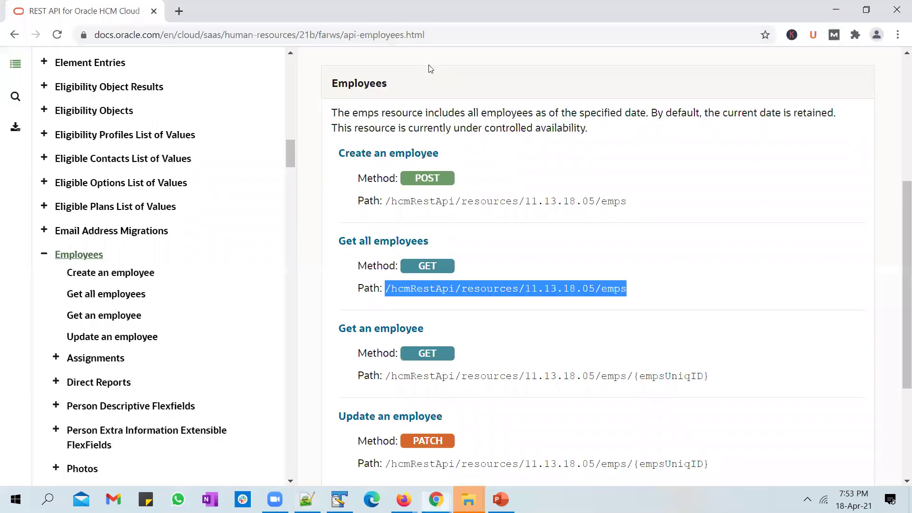
Bring the Oracle Applications home window forward and select its web address.
key(alt+Tab)
key(Tab)
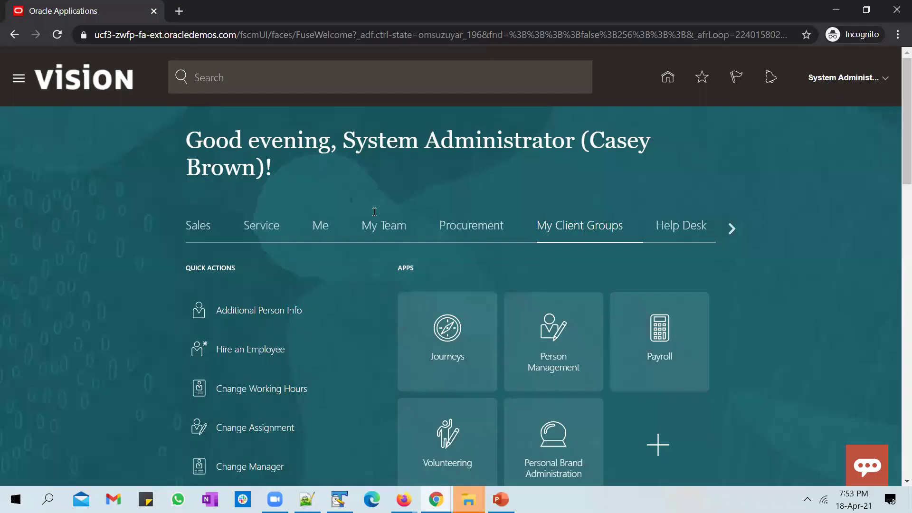
key(alt+Tab)
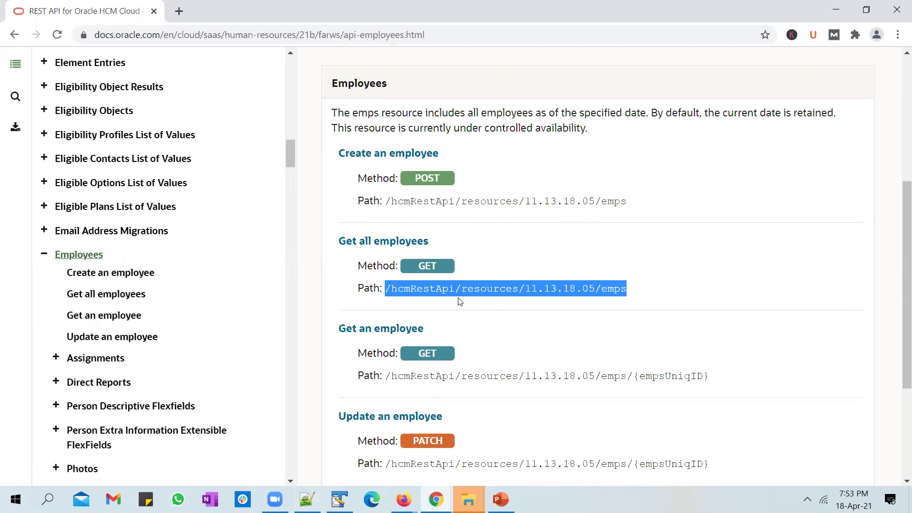
key(alt+Tab)
click(245, 35)
click(237, 35)
drag(267, 35, 77, 42)
key(ctrl+c)
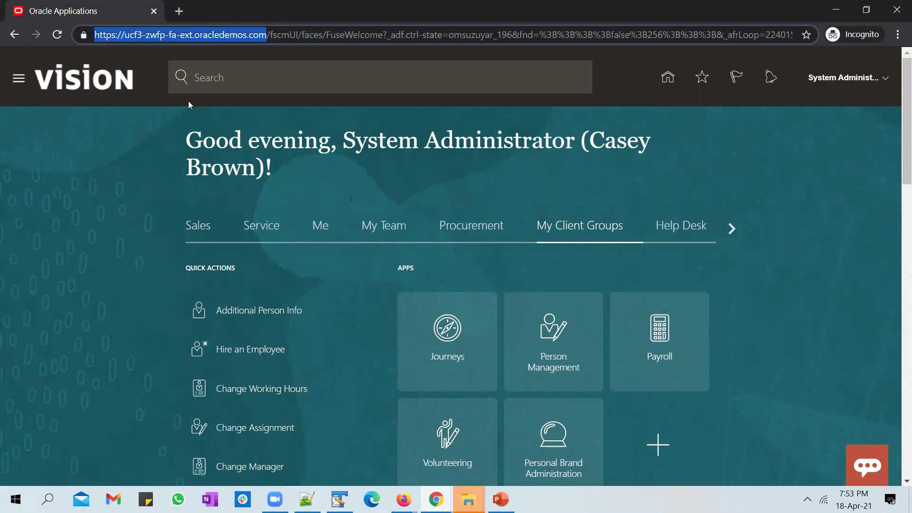
key(alt+Tab)
key(alt+Tab)
key(Tab)
key(ctrl+v)
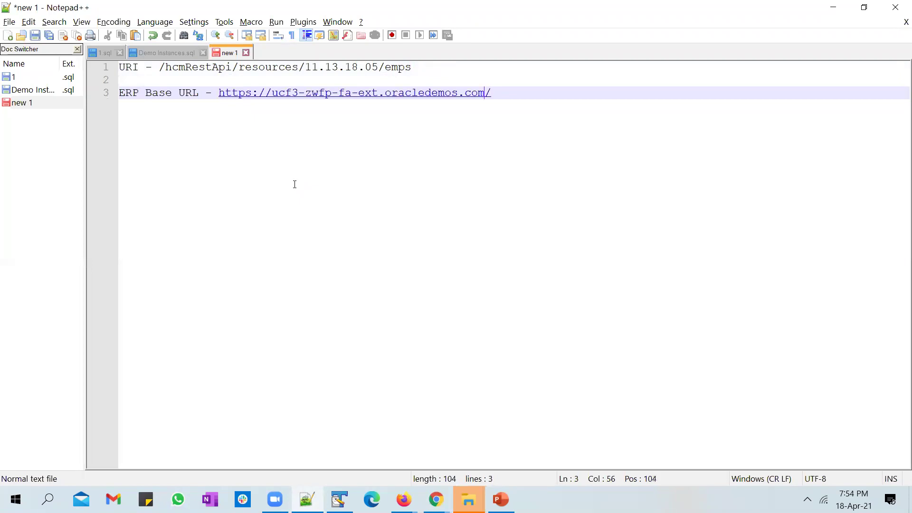
Append :443 to the base URL and add a 'REST Endpoint - Base URL + URI' line.
text(:443)
key(BackSpace)
key(Return)
key(Return)
text(REST )
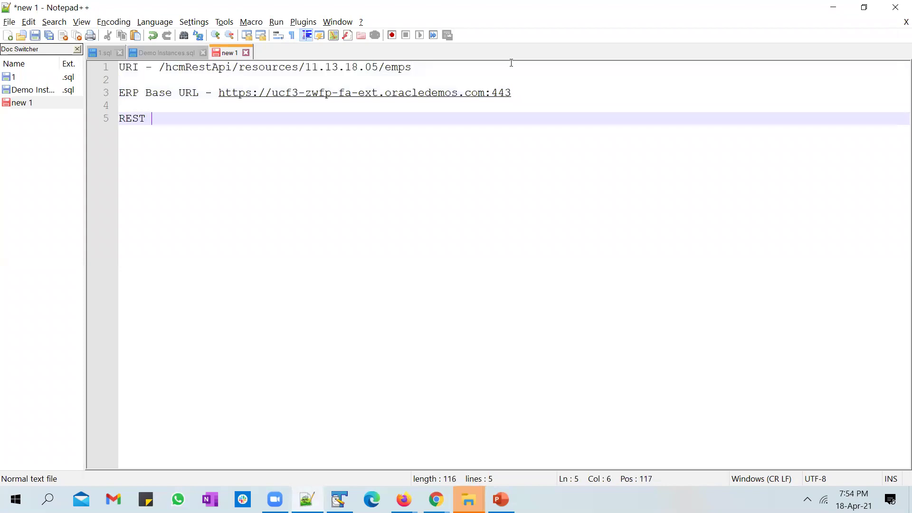
text(Endpoint )
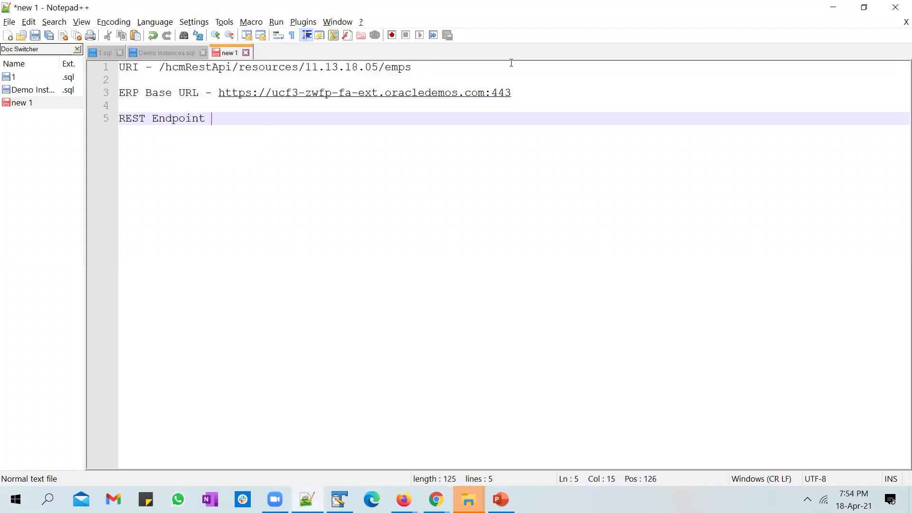
text(- Bas)
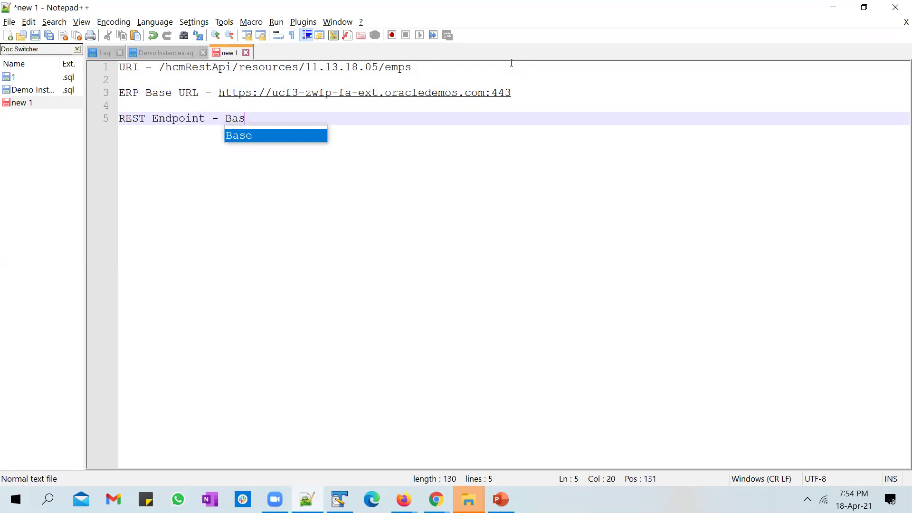
text(e URL with)
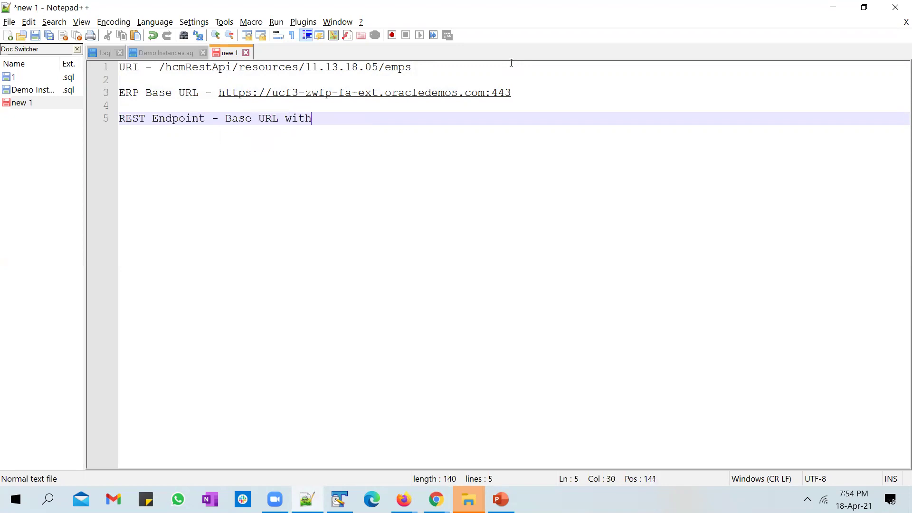
key(BackSpace)
key(BackSpace)
key(BackSpace)
key(BackSpace)
key(BackSpace)
text(+ URI)
key(Return)
key(Return)
key(Return)
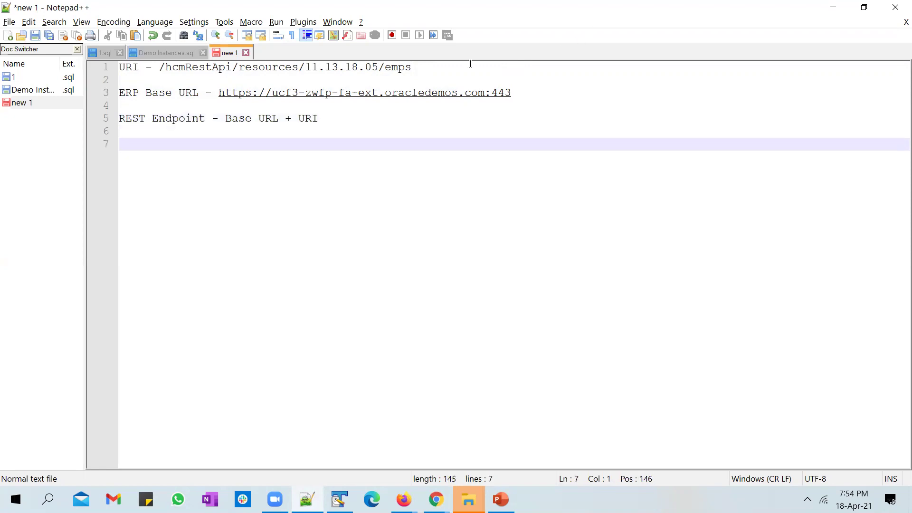
drag(523, 88, 219, 93)
key(ctrl+c)
click(178, 145)
key(ctrl+v)
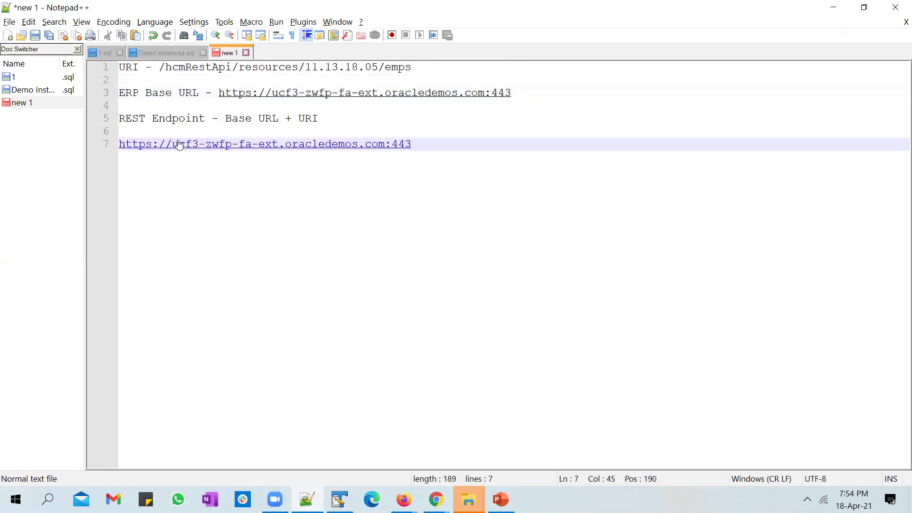
drag(413, 68, 162, 68)
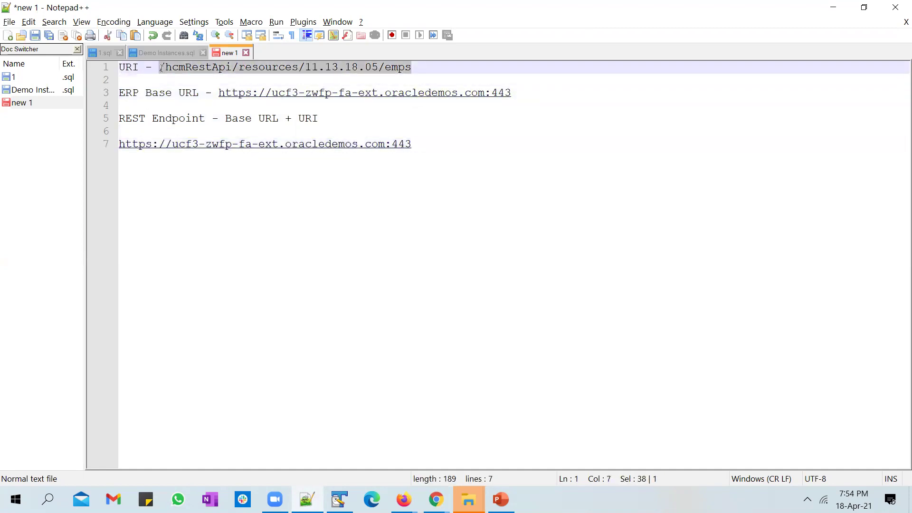
key(ctrl+c)
click(435, 150)
key(ctrl+v)
shift+click(119, 144)
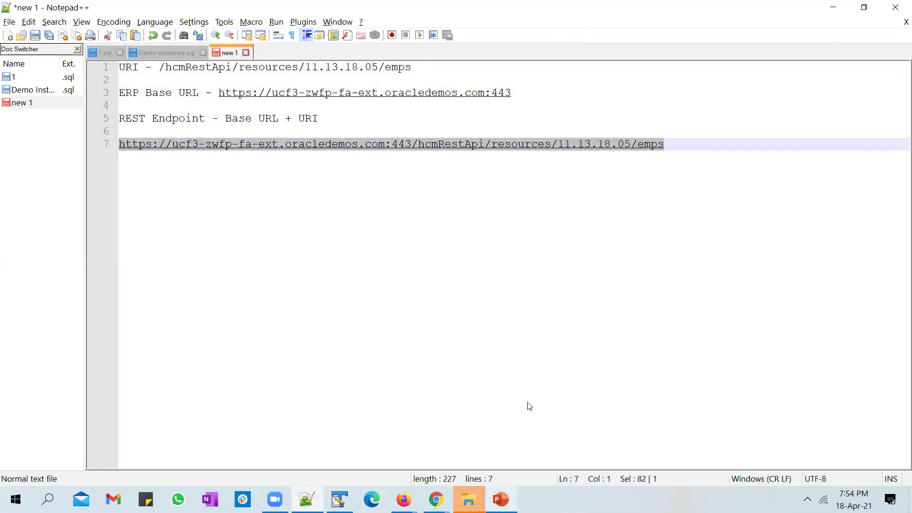
click(47, 499)
Search Windows for 'postman' and launch the Postman app.
text(postman)
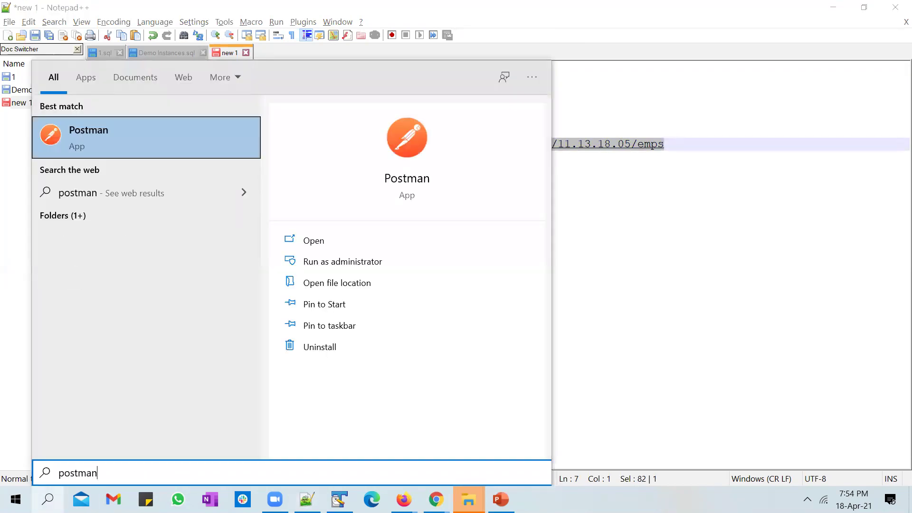
click(154, 148)
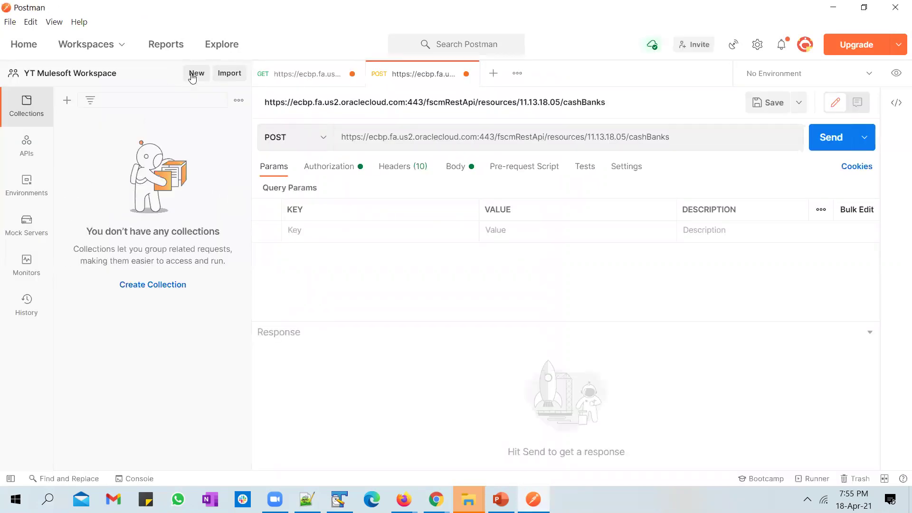
click(493, 73)
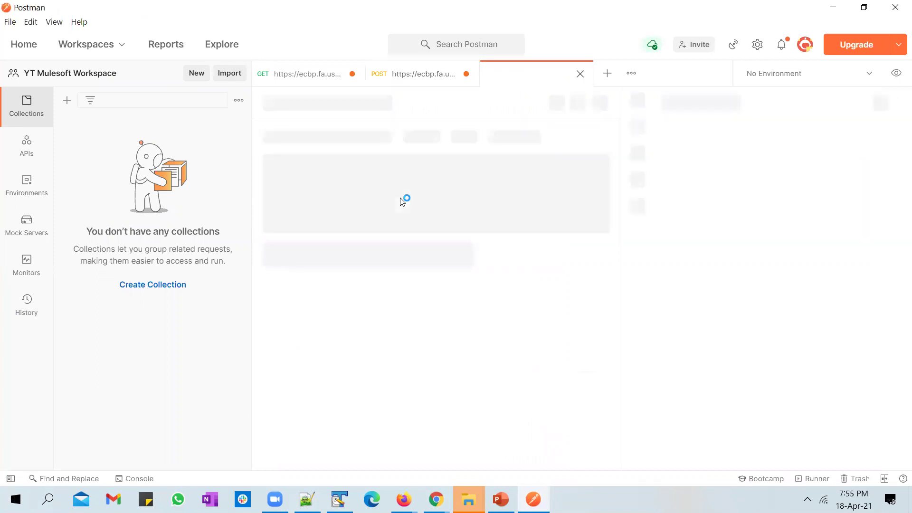
click(403, 138)
key(ctrl+v)
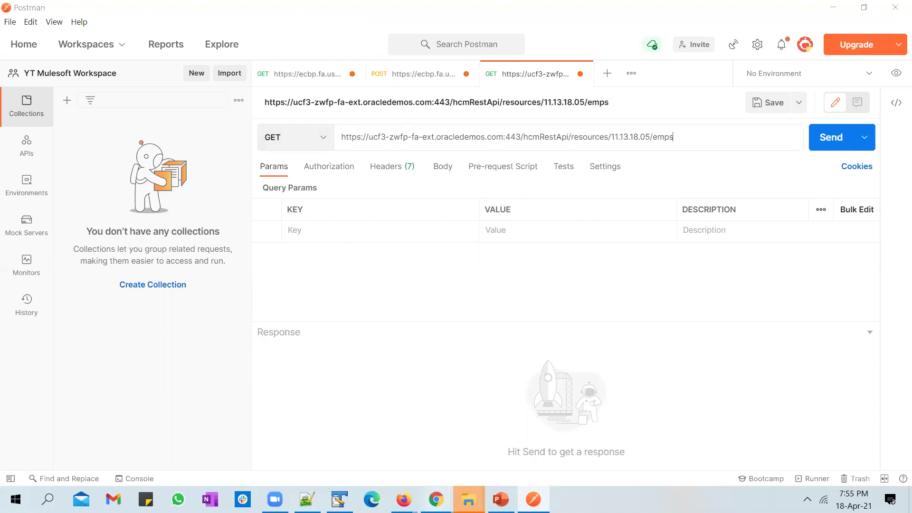
Check the Get all employees path in the Chrome HCM REST API docs, then return to Postman.
mouse_move(436, 499)
click(421, 470)
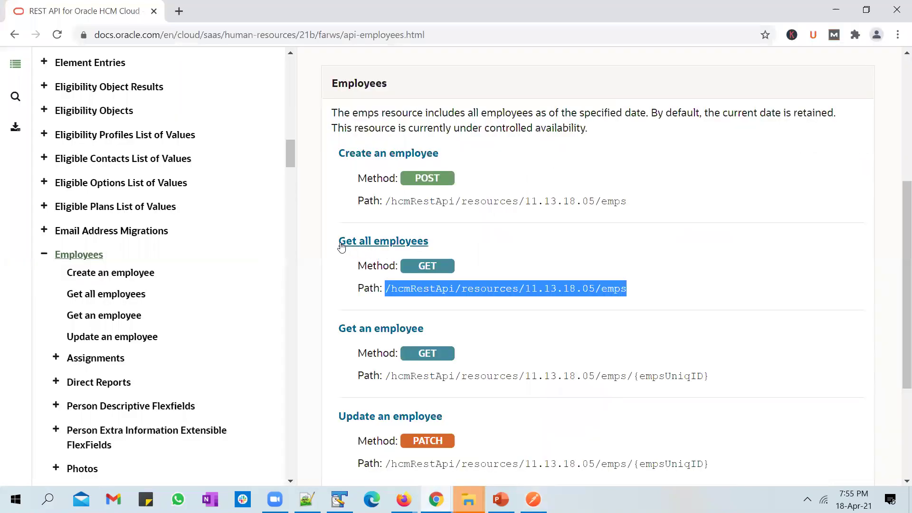
key(alt+Tab)
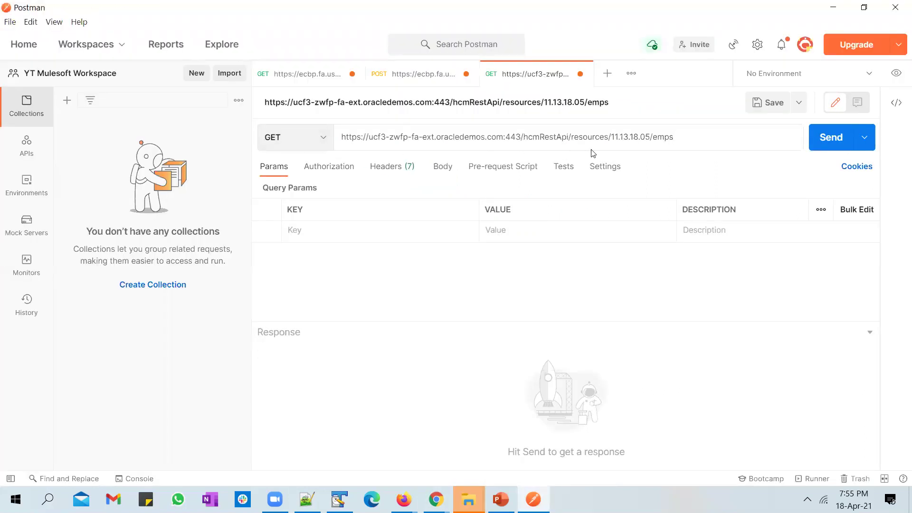
Send the GET request to emps, see 401 Unauthorized, and consult the HCM REST API docs.
click(833, 142)
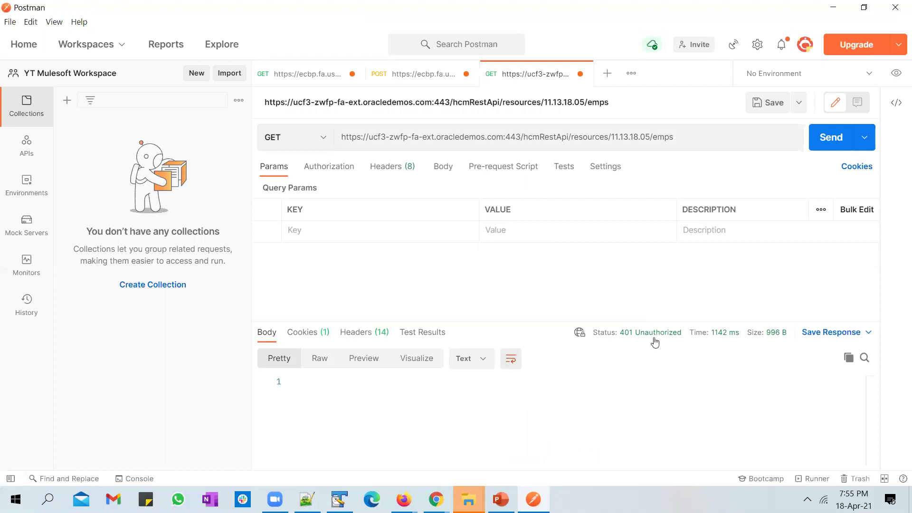
mouse_move(652, 338)
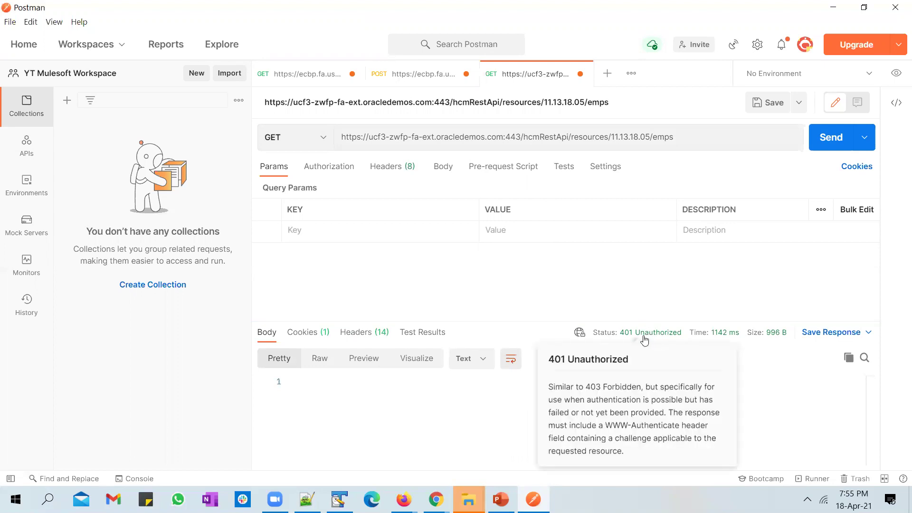
mouse_move(436, 499)
click(362, 428)
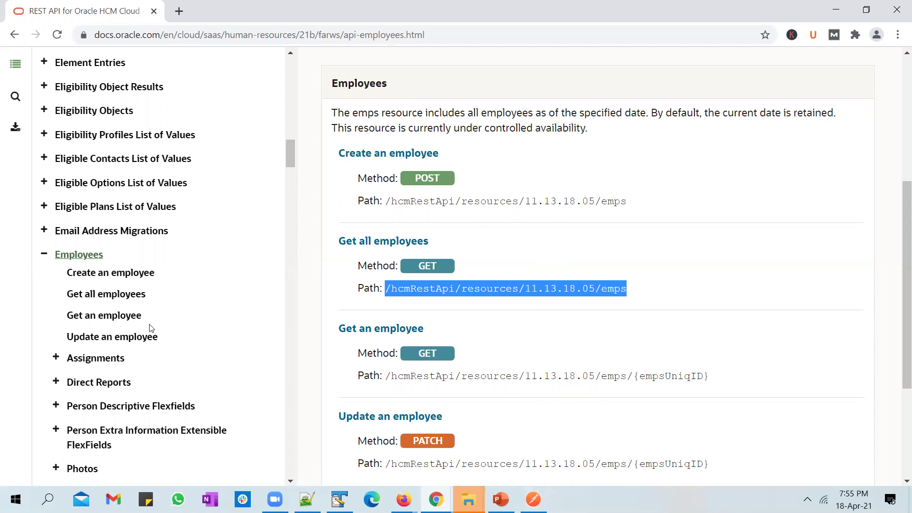
key(alt+Tab)
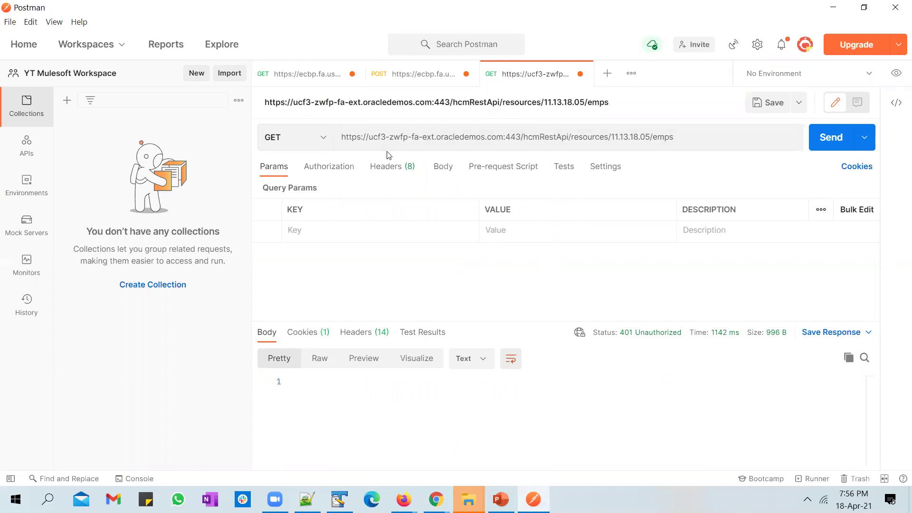
Set the request's authorization to Basic Auth, entering the account username and clearing the old password.
click(328, 166)
click(397, 202)
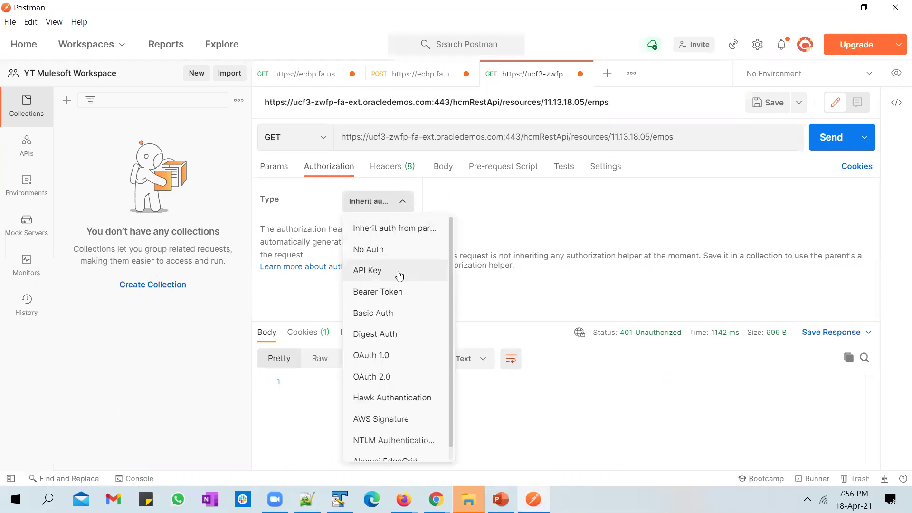
click(398, 314)
drag(728, 263, 601, 261)
key(Tab)
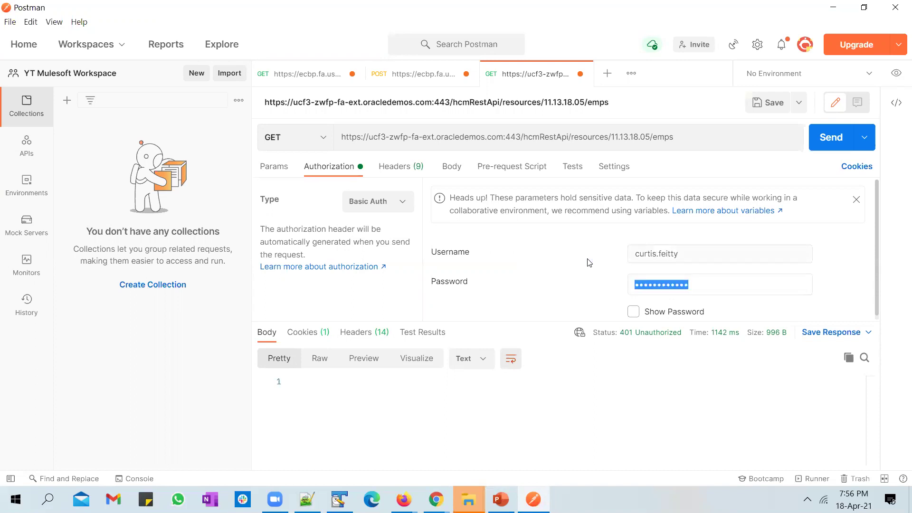
key(BackSpace)
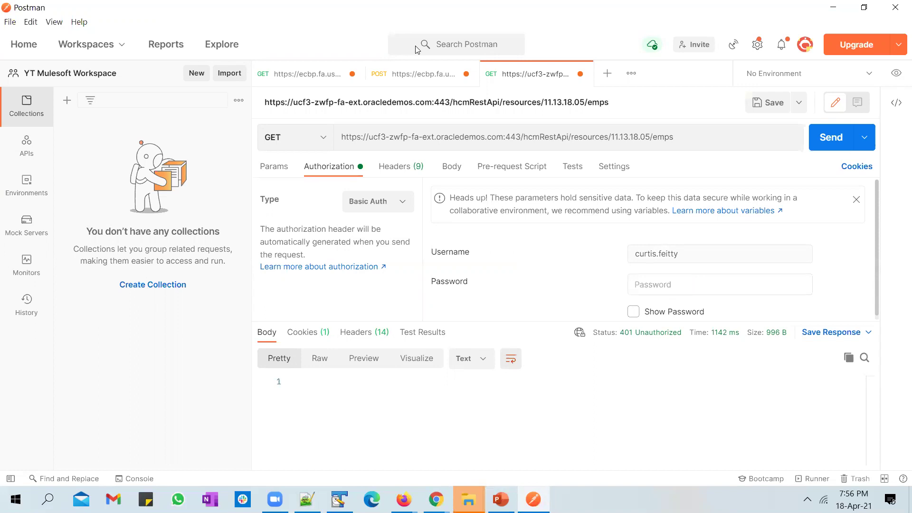
key(alt+Tab)
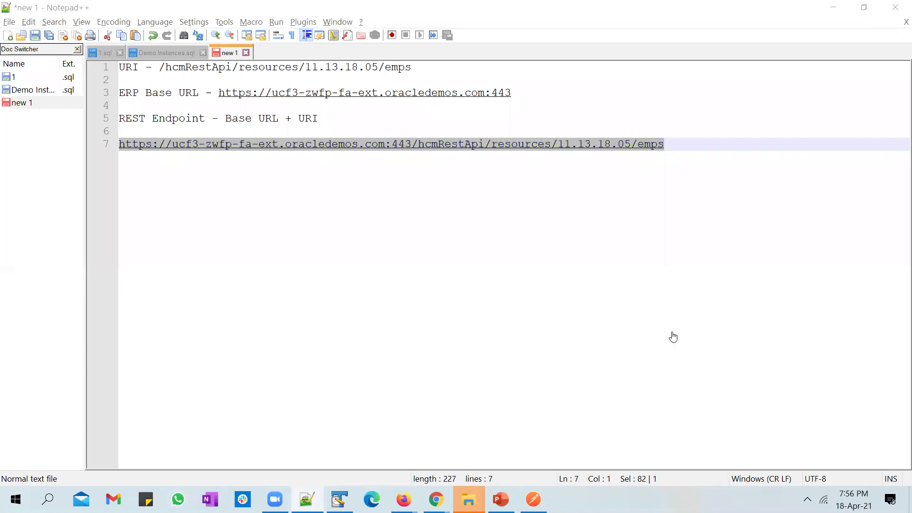
key(alt+Tab)
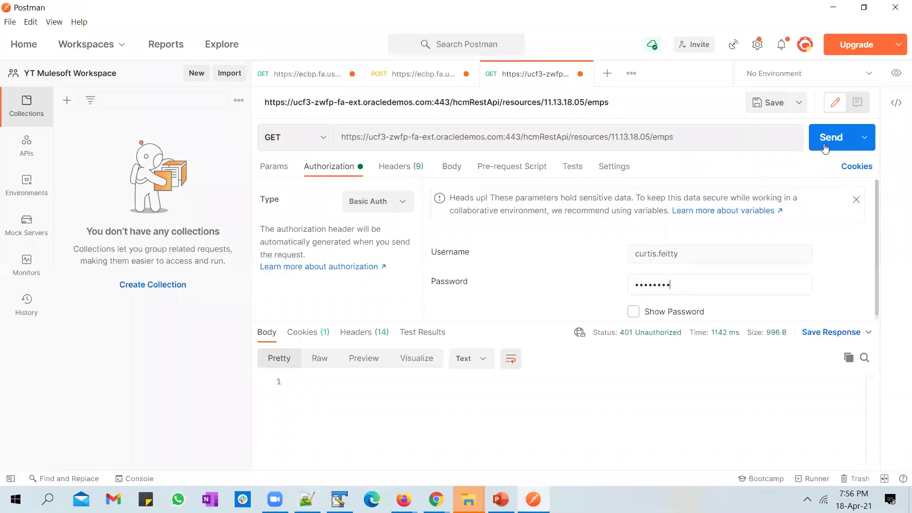
Resend the authenticated request, get 200 OK, and copy the JSON employee list to Notepad++.
click(825, 143)
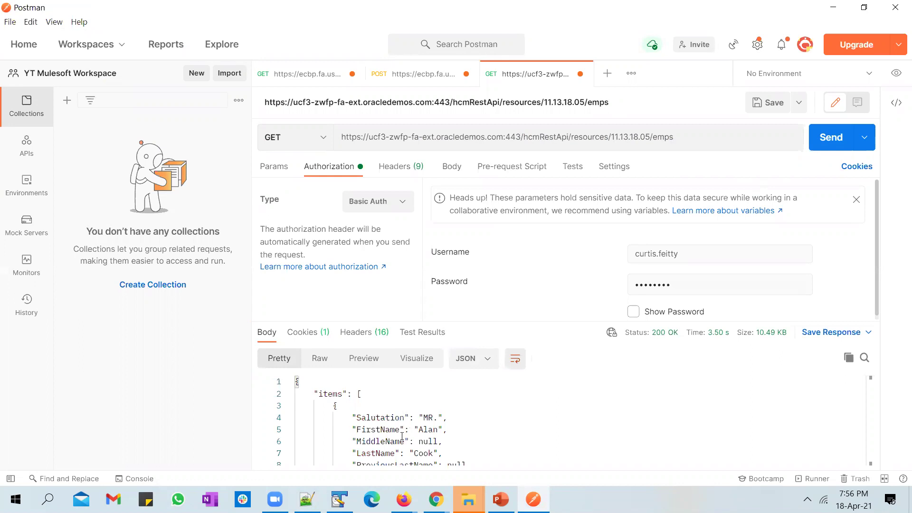
click(848, 360)
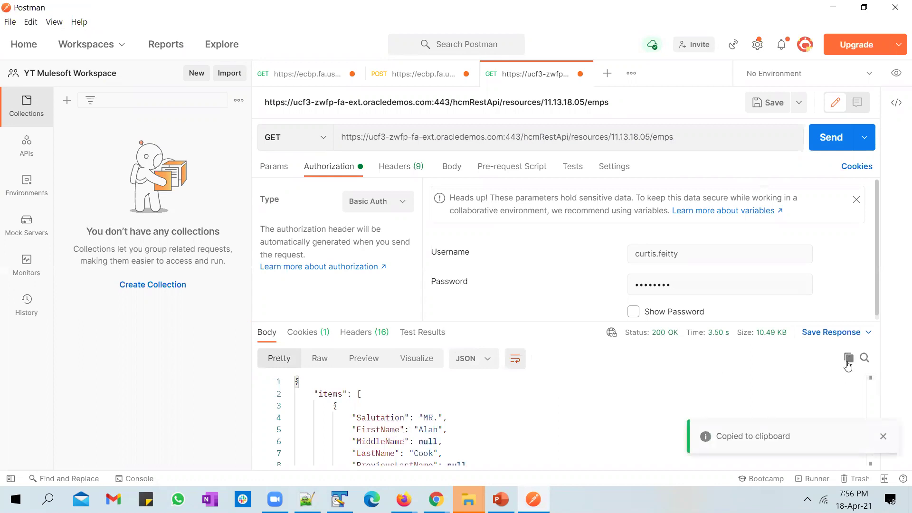
mouse_move(308, 499)
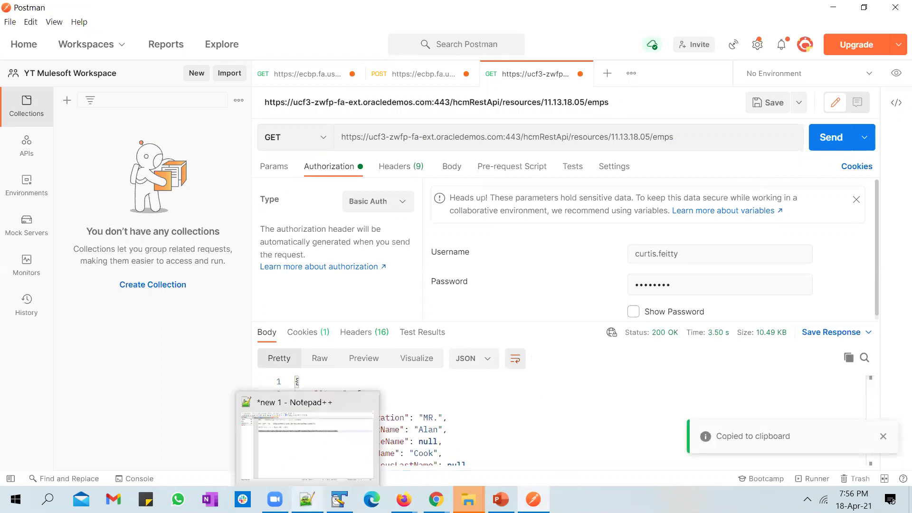
click(334, 455)
Paste the emps JSON response into a new Notepad++ file and save it as 1.JSON.
key(ctrl+n)
key(ctrl+v)
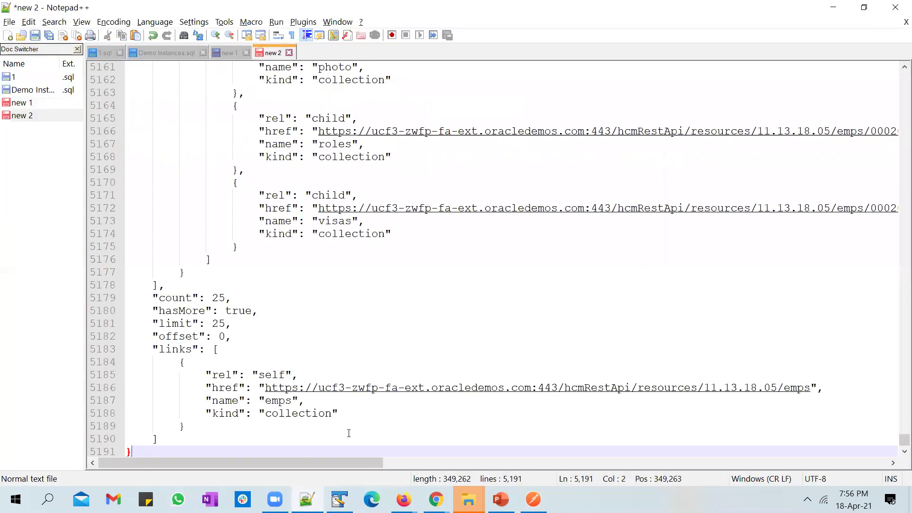
key(ctrl+s)
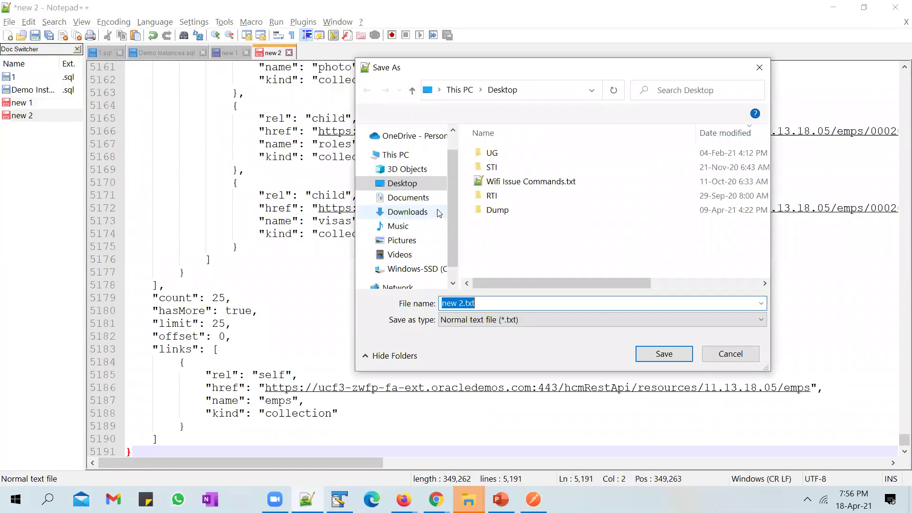
text(1.JSON)
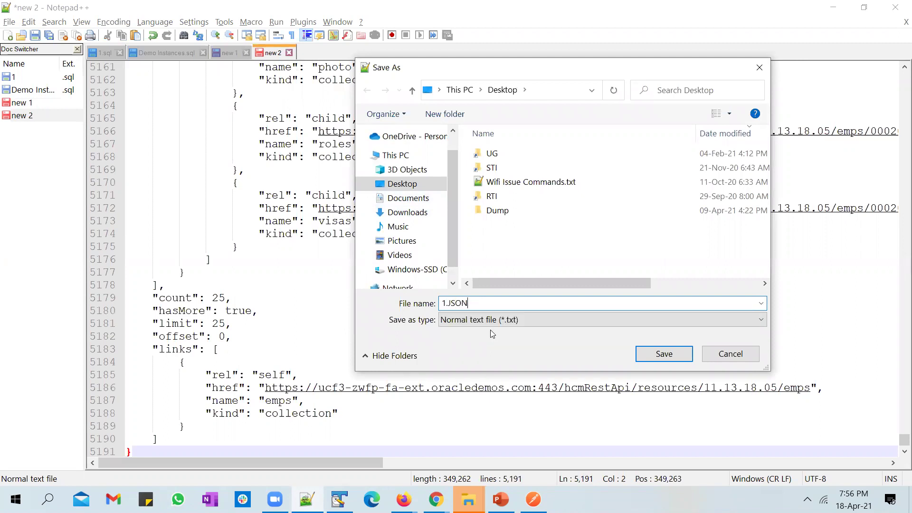
key(Return)
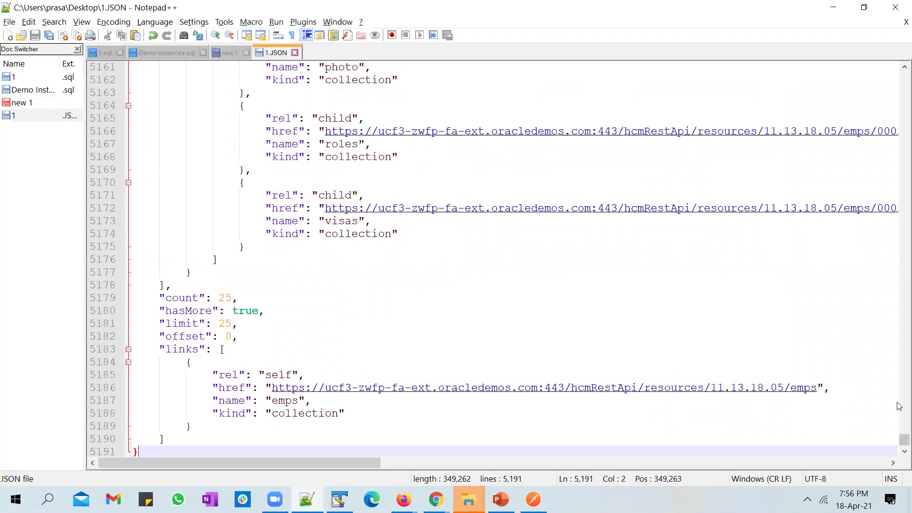
drag(904, 440, 899, 67)
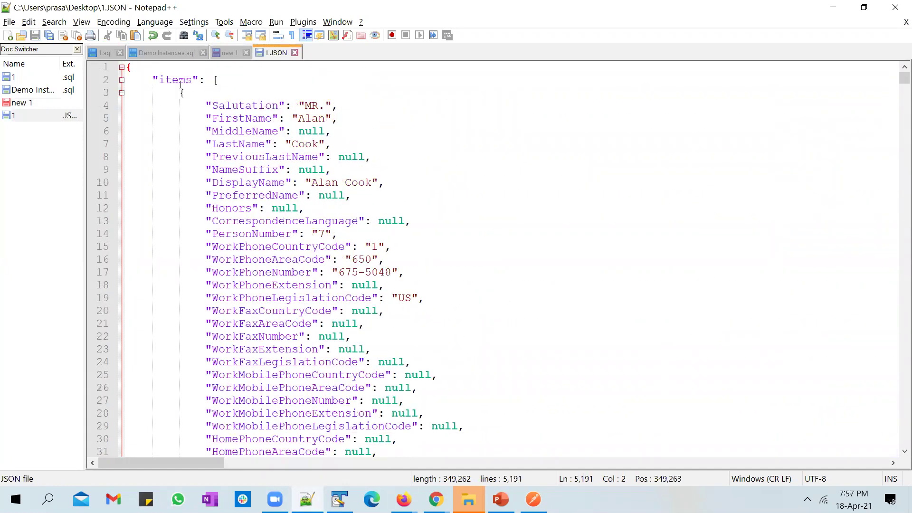
drag(153, 79, 223, 76)
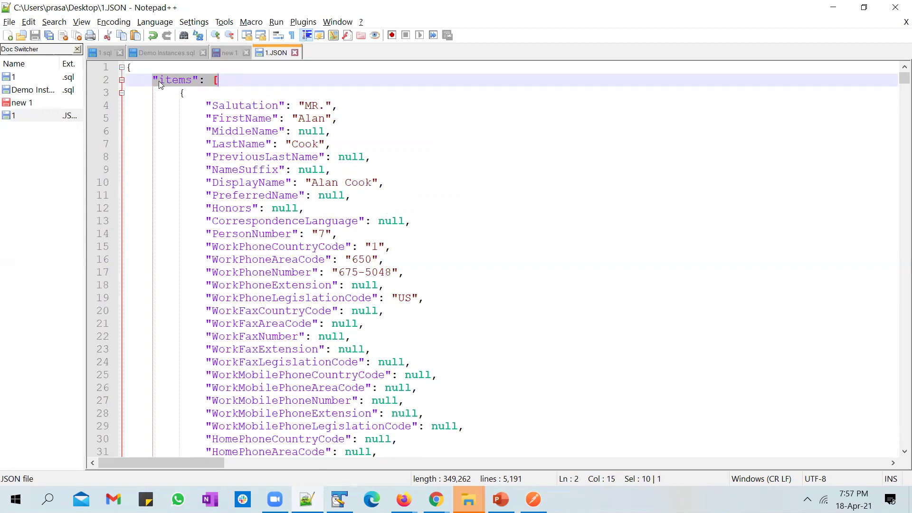
click(220, 79)
key(shift+Left)
click(119, 94)
click(121, 105)
click(122, 118)
click(121, 132)
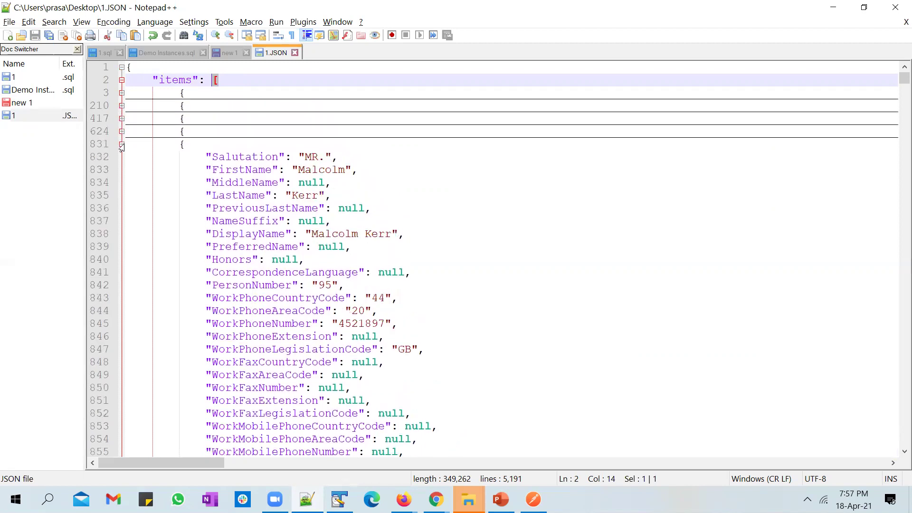
click(122, 144)
click(128, 94)
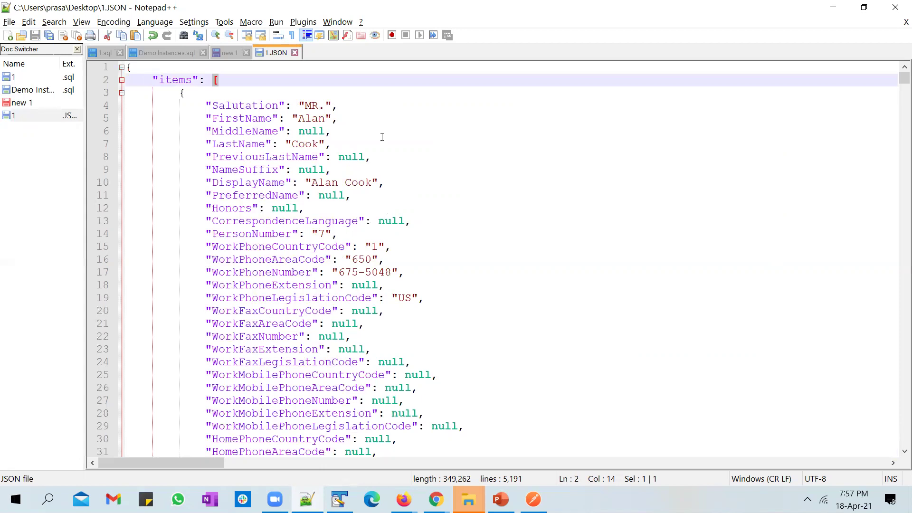
double_click(324, 120)
double_click(305, 143)
scroll(278, 285, down, 20)
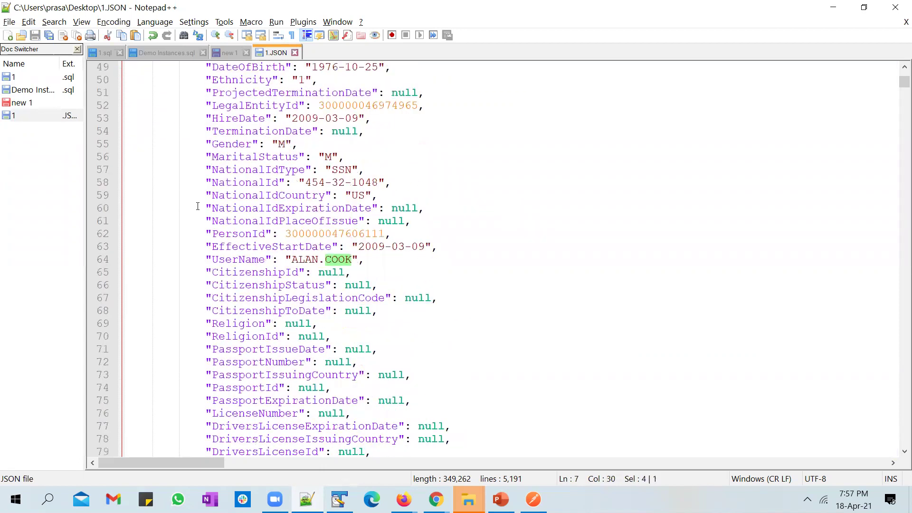
scroll(209, 200, down, 20)
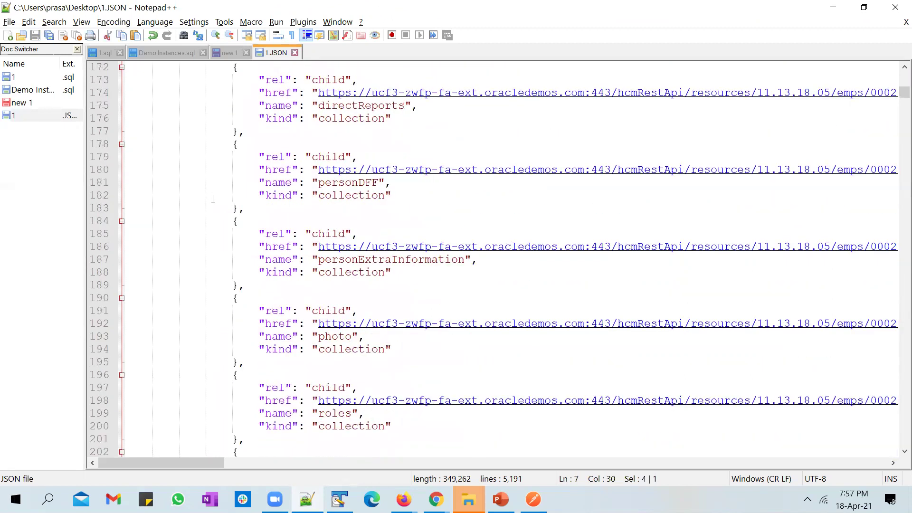
scroll(211, 197, up, 8)
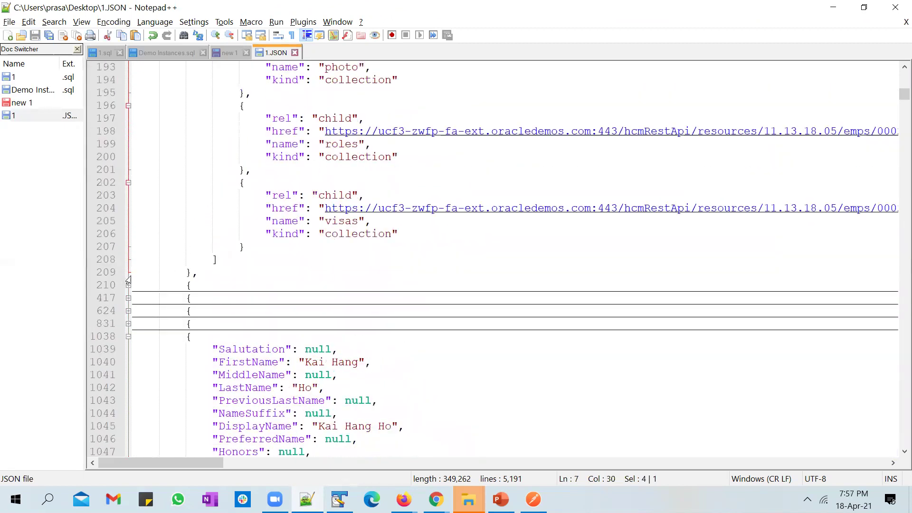
click(126, 286)
scroll(171, 218, down, 20)
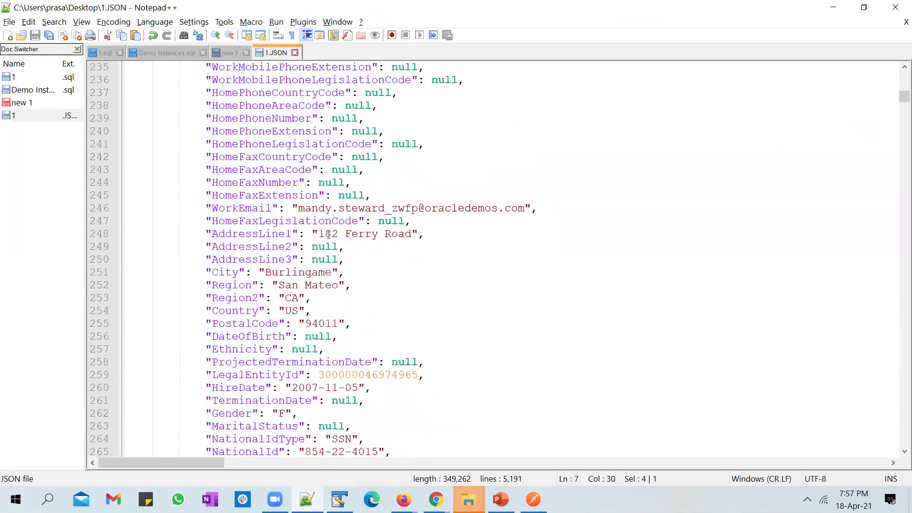
scroll(309, 231, down, 5)
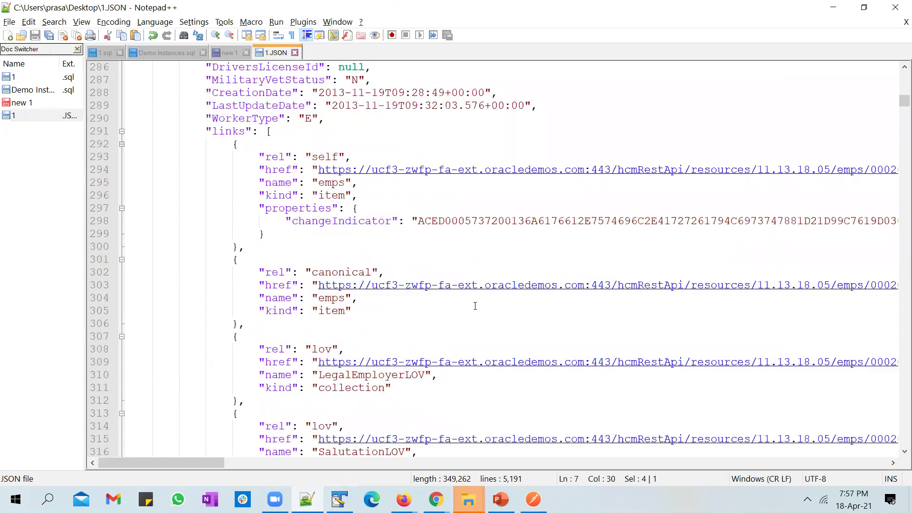
drag(904, 102, 900, 468)
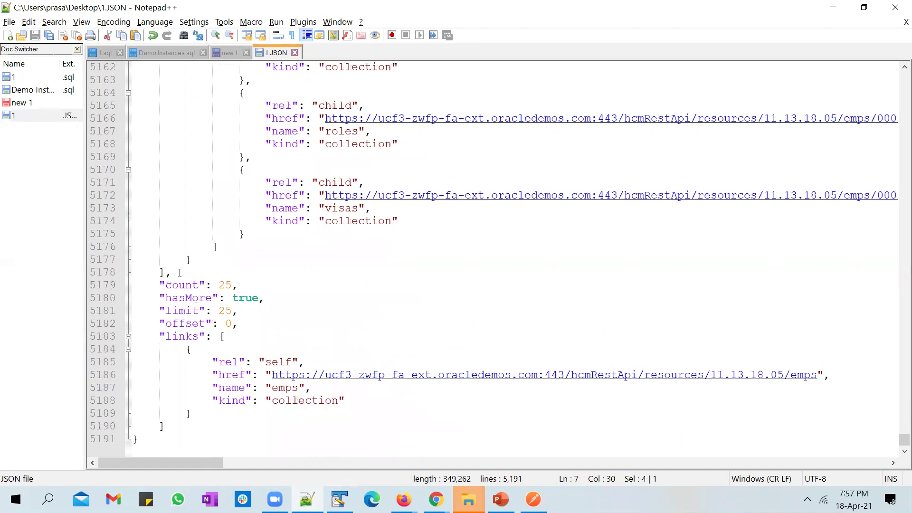
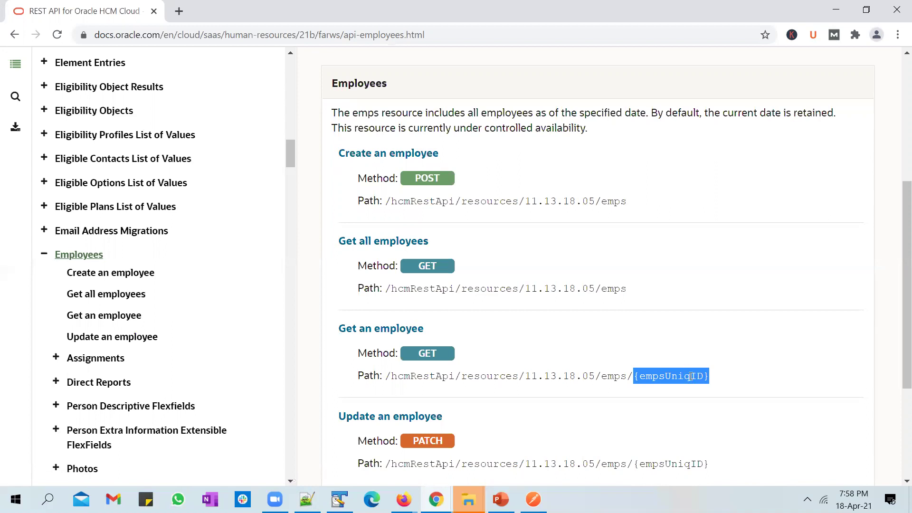
Switch to the saved 1.JSON employee response in Notepad++ and scroll through it.
key(alt+Tab)
scroll(408, 290, up, 17)
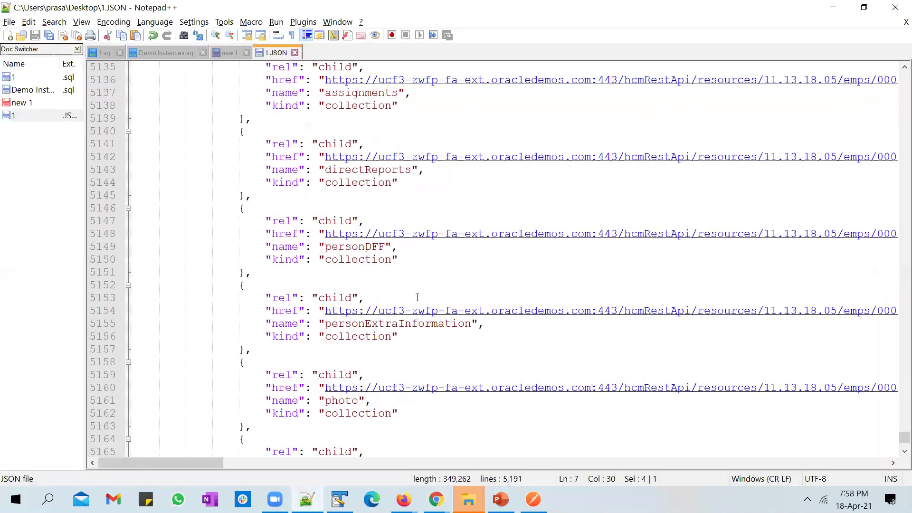
drag(899, 436, 903, 76)
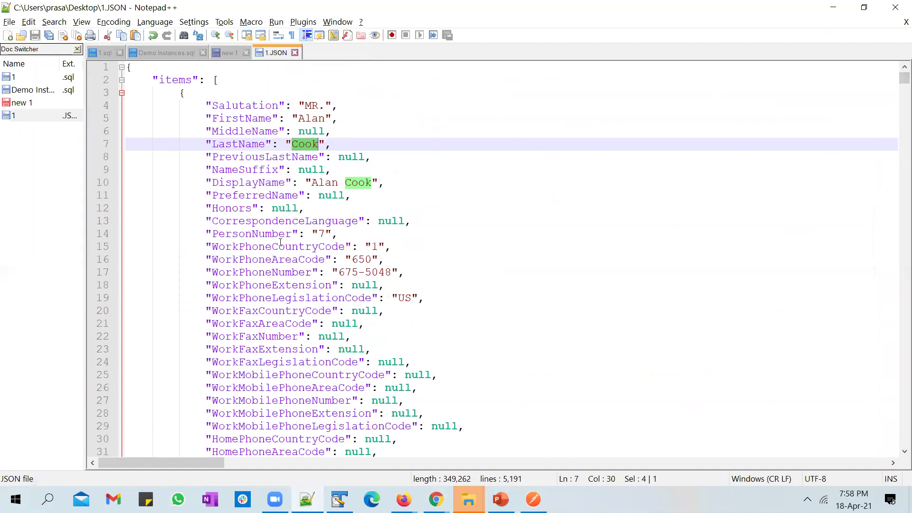
scroll(281, 242, down, 8)
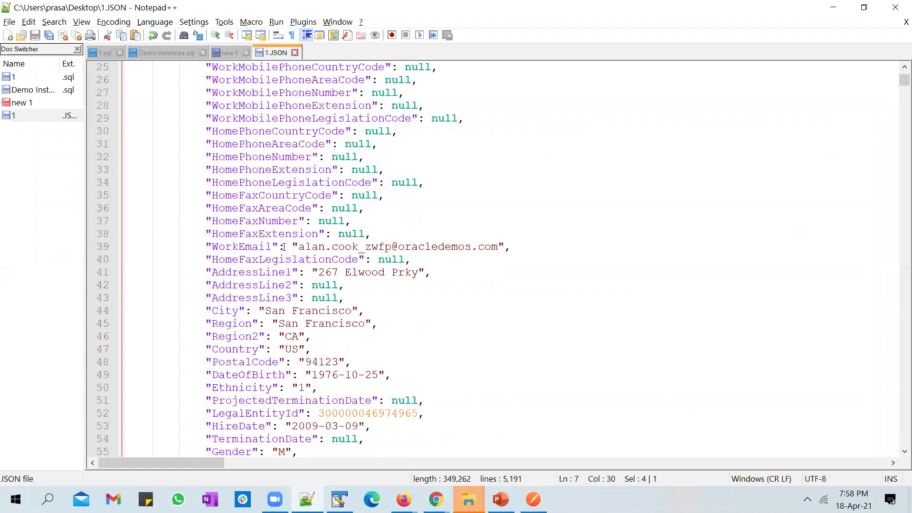
scroll(284, 247, down, 4)
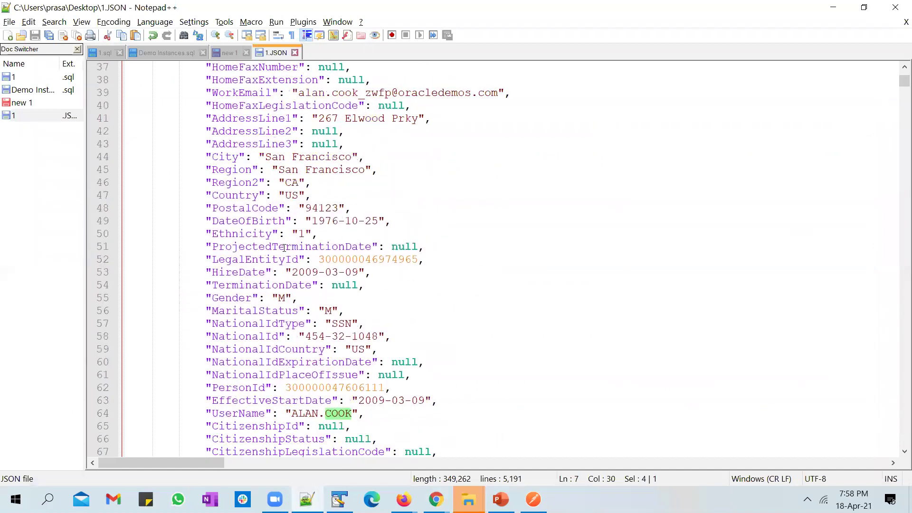
scroll(284, 248, down, 5)
scroll(283, 248, down, 2)
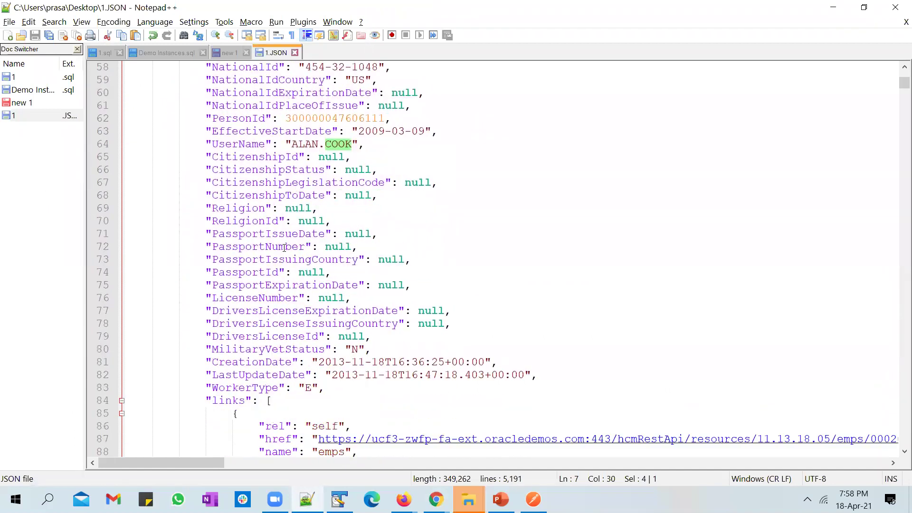
scroll(299, 245, up, 19)
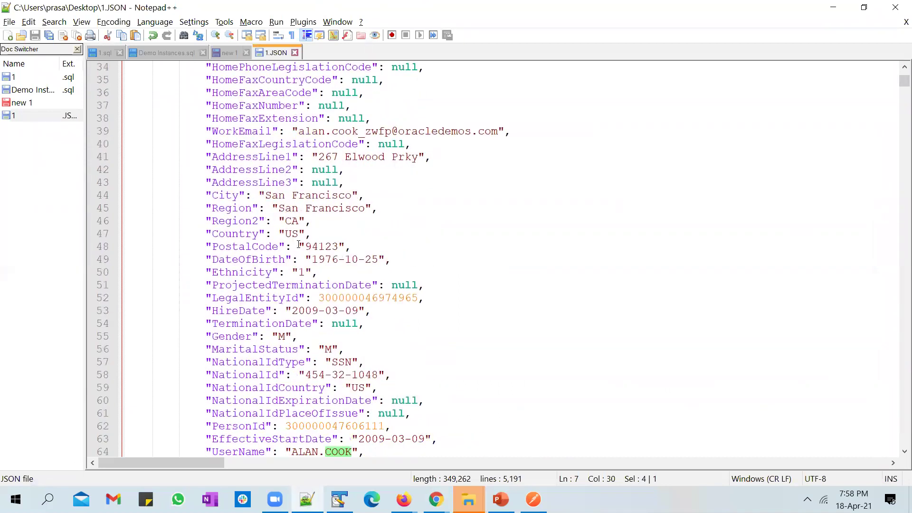
Search 1.JSON from the top for 'person_id'.
click(252, 84)
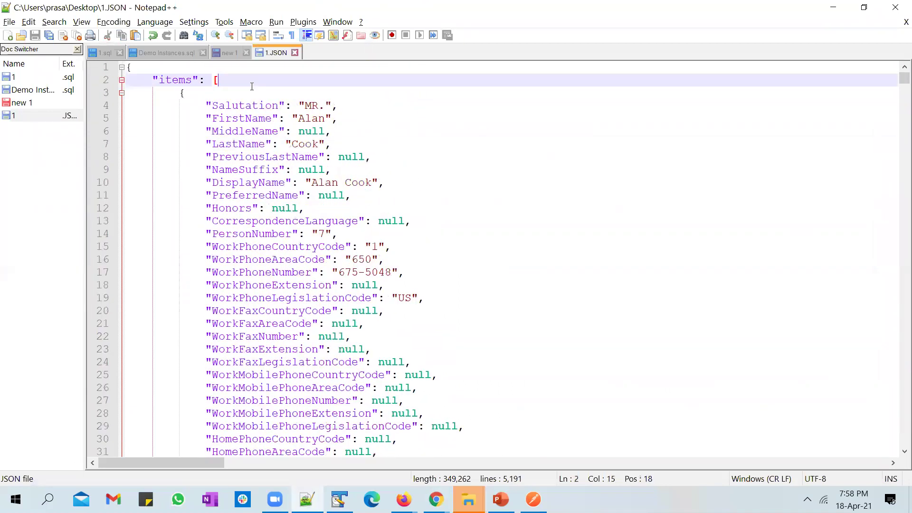
key(ctrl+f)
text(person_o)
key(BackSpace)
text(id)
key(Return)
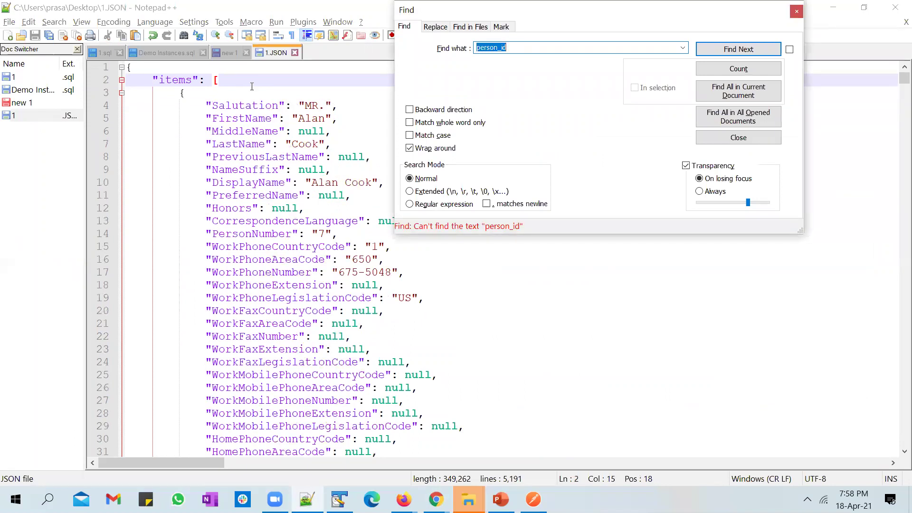
click(797, 11)
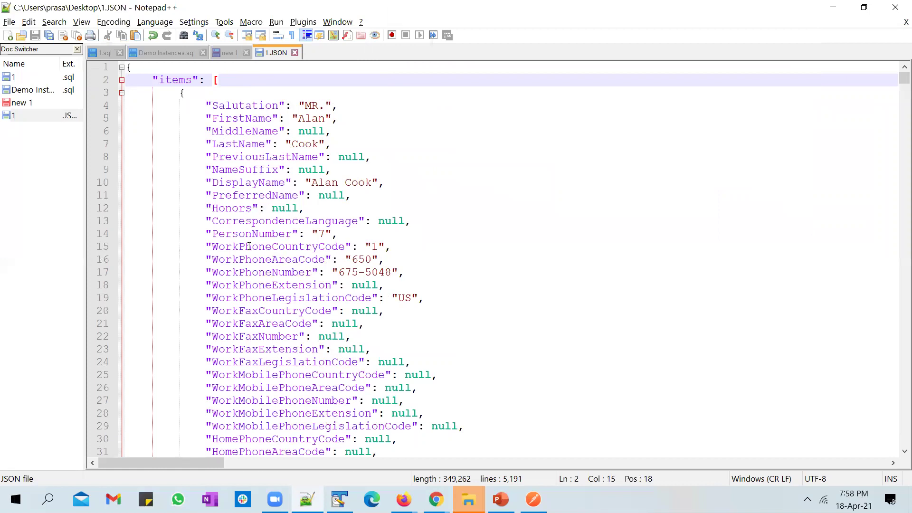
Select the employee's PersonId value on line 62, then return to the REST documentation.
scroll(248, 242, down, 7)
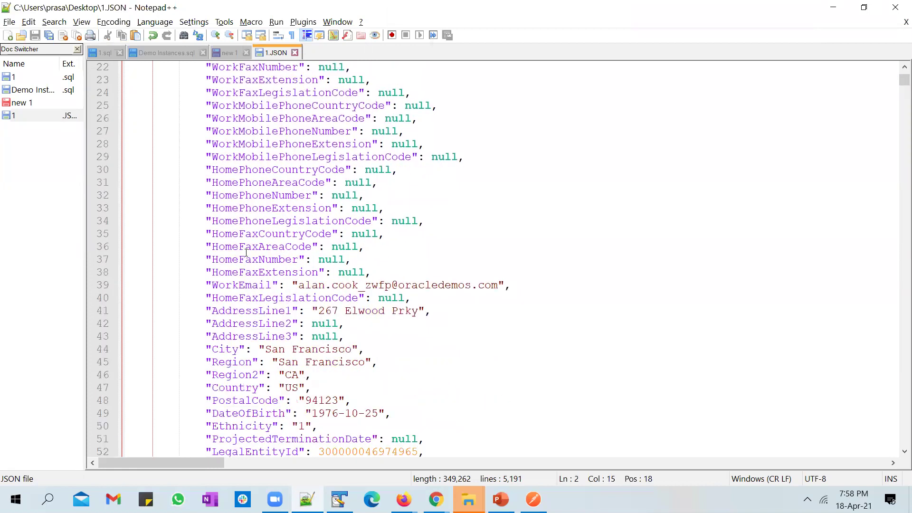
scroll(247, 253, down, 1)
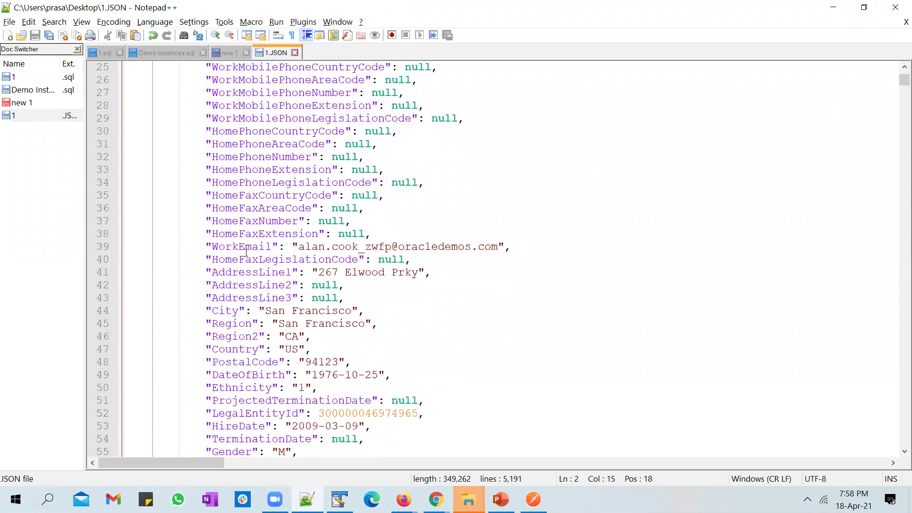
scroll(247, 253, down, 1)
scroll(246, 253, down, 3)
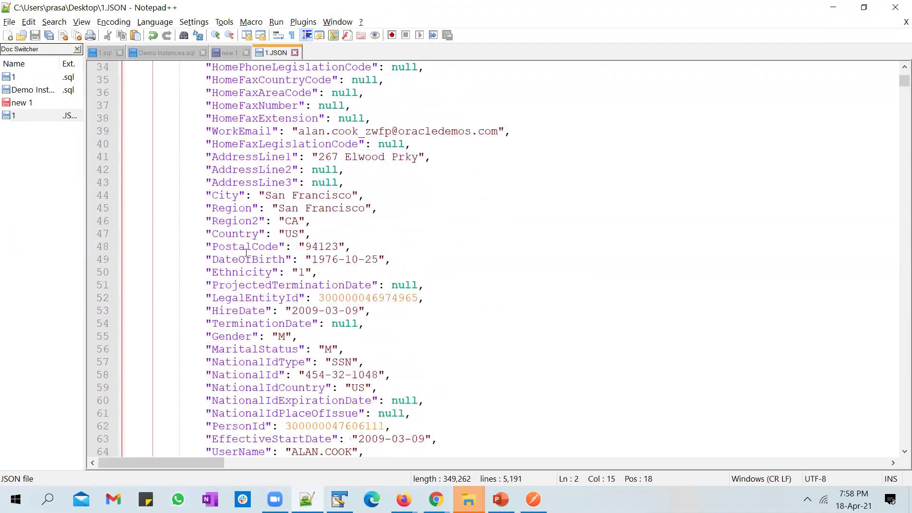
scroll(247, 253, down, 2)
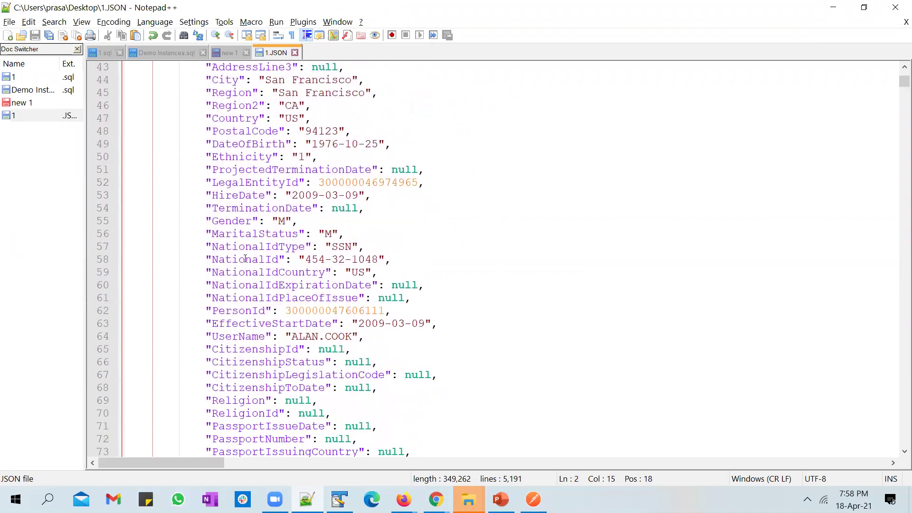
double_click(237, 310)
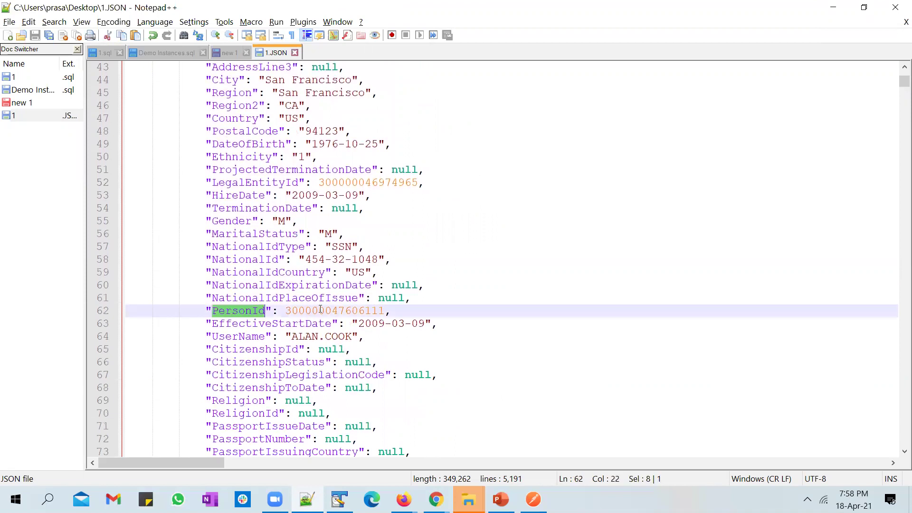
double_click(320, 311)
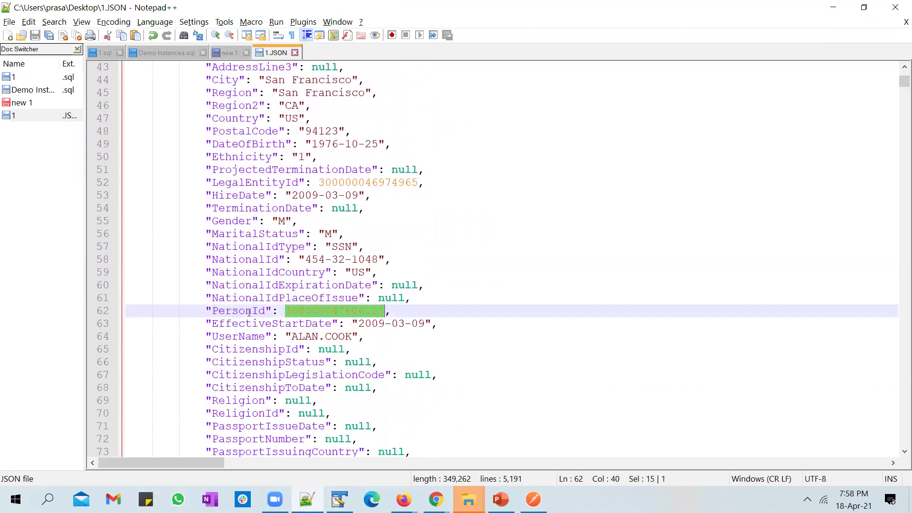
double_click(333, 309)
key(ctrl+c)
key(alt+Tab)
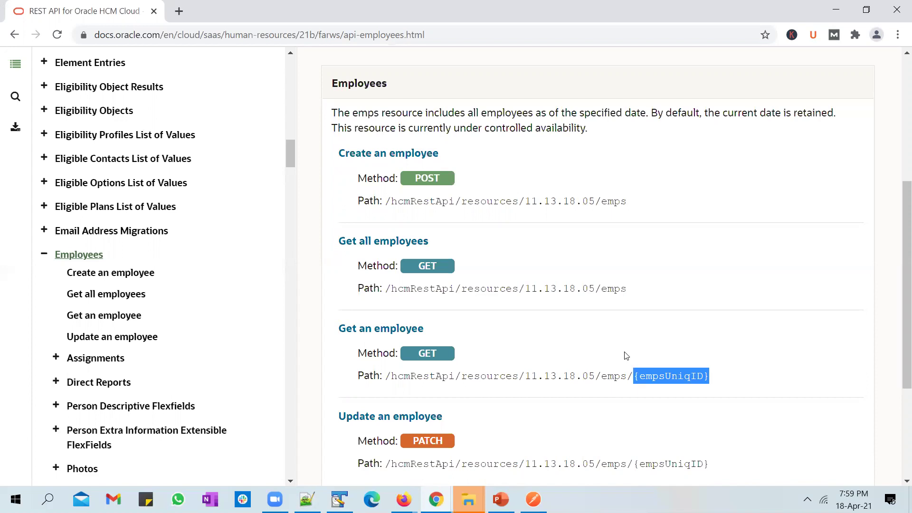
Bring Postman forward with the GET emps request.
click(533, 499)
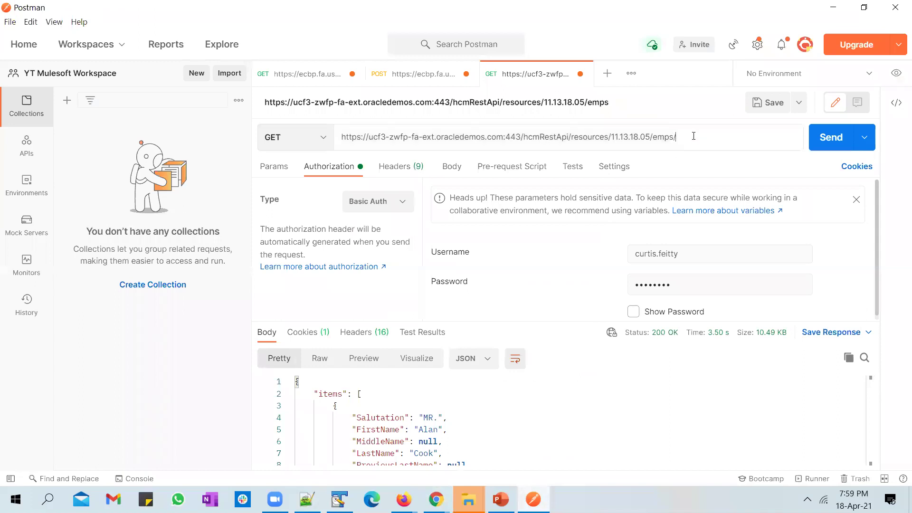
Send the GET with the PersonId appended after /emps/, get 404, then show the PowerPoint slide.
key(ctrl+v)
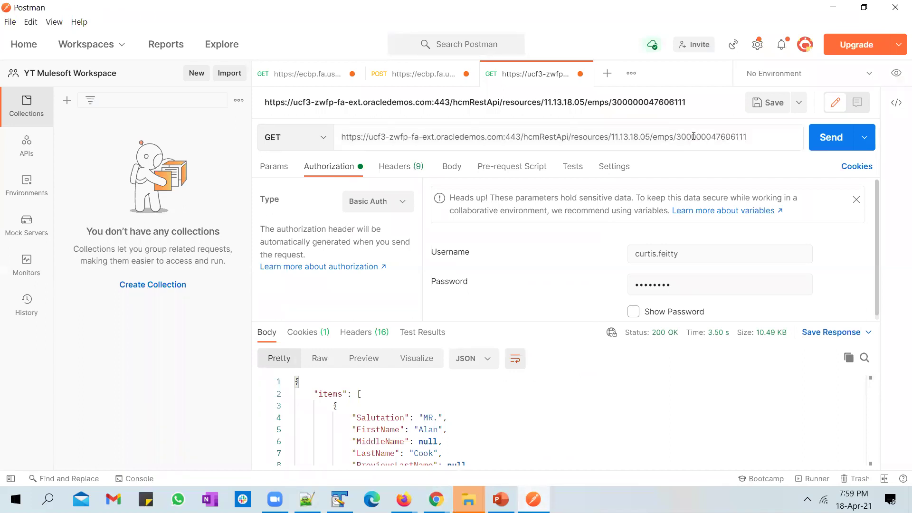
drag(674, 138, 748, 137)
key(BackSpace)
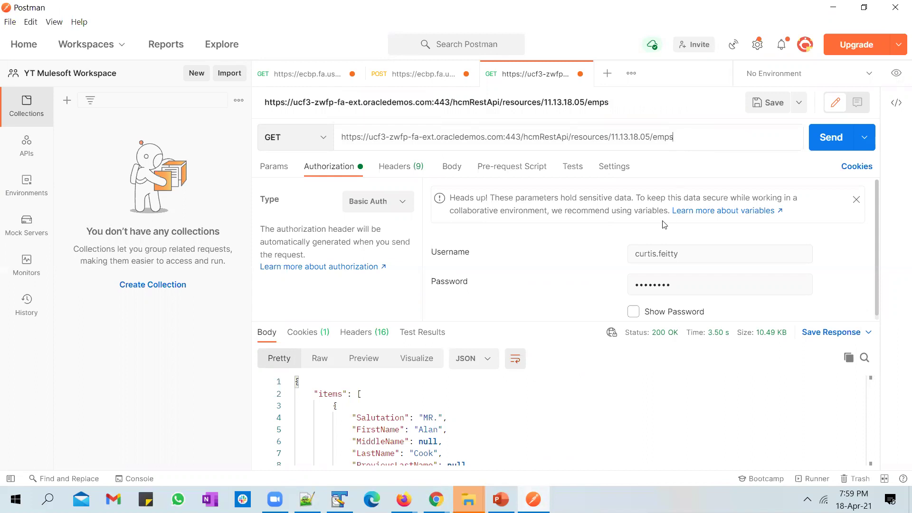
key(ctrl+z)
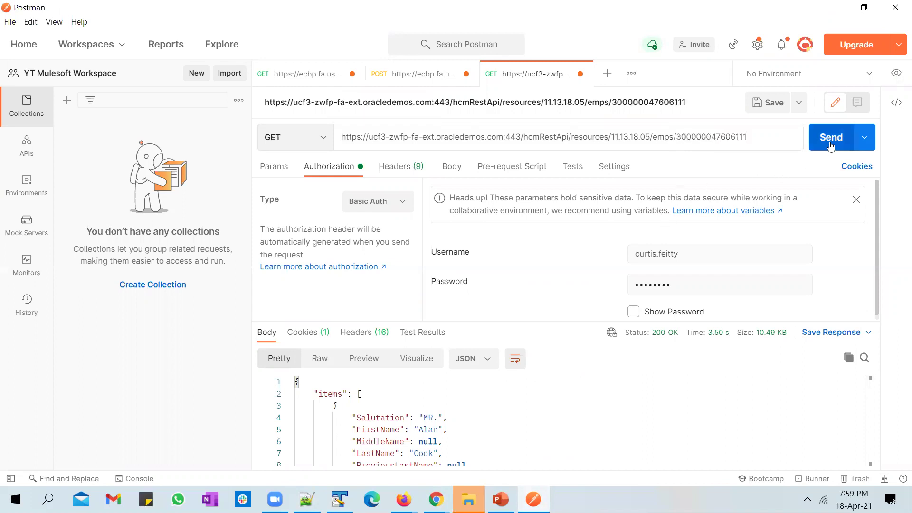
click(831, 143)
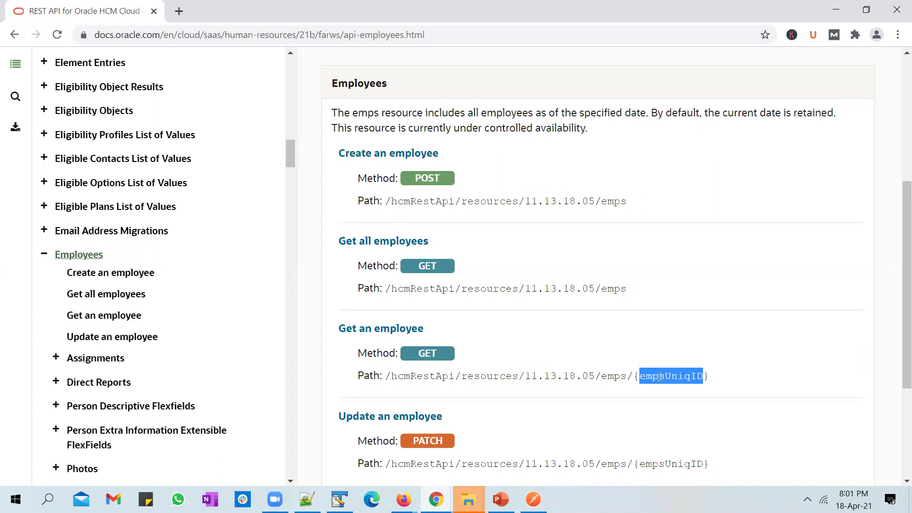
click(534, 498)
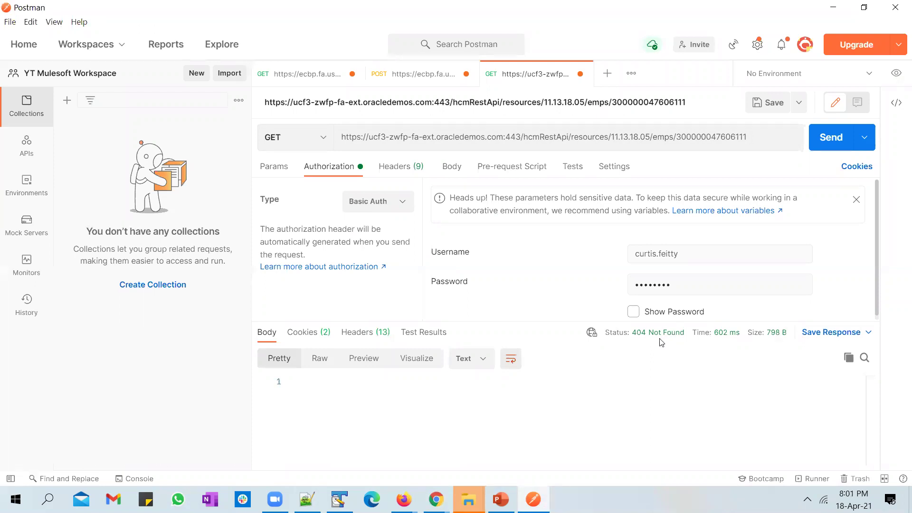
click(511, 497)
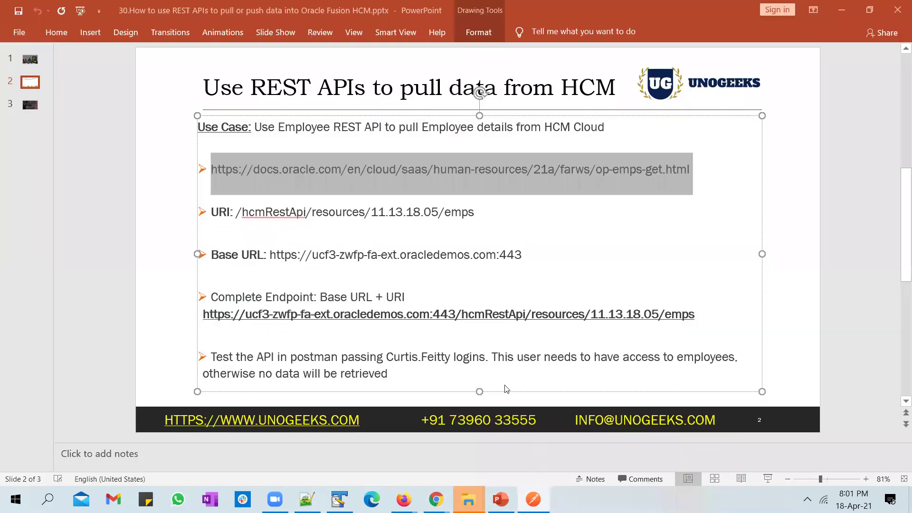
Present the REST API slide full screen, then return to the Oracle HCM documentation.
click(840, 266)
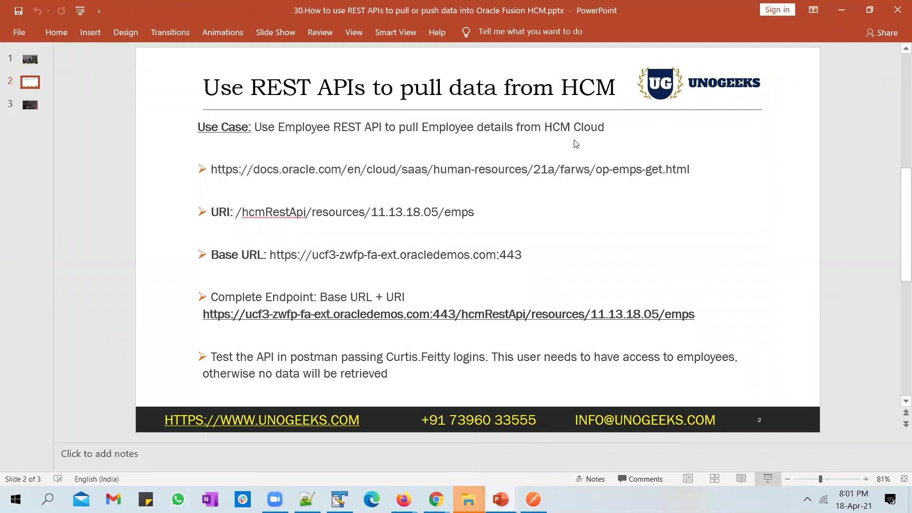
key(shift+F5)
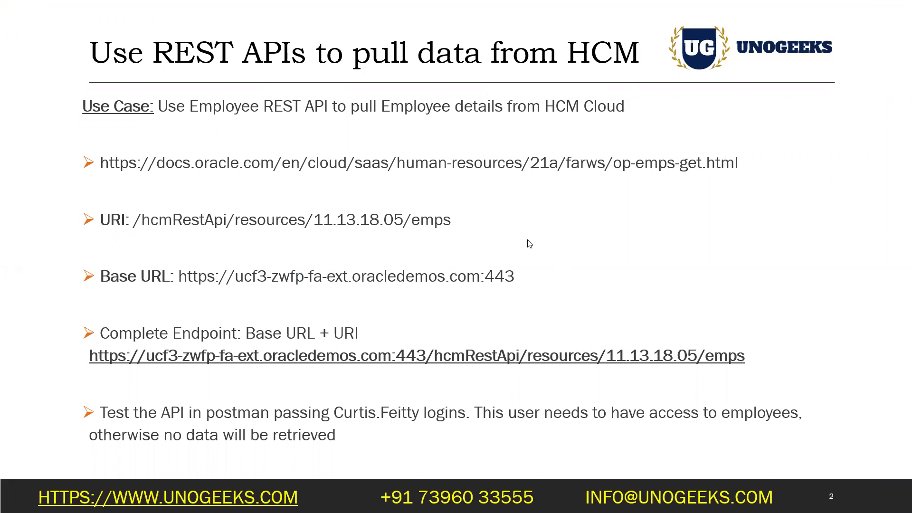
key(alt+Tab)
key(Tab)
key(Tab)
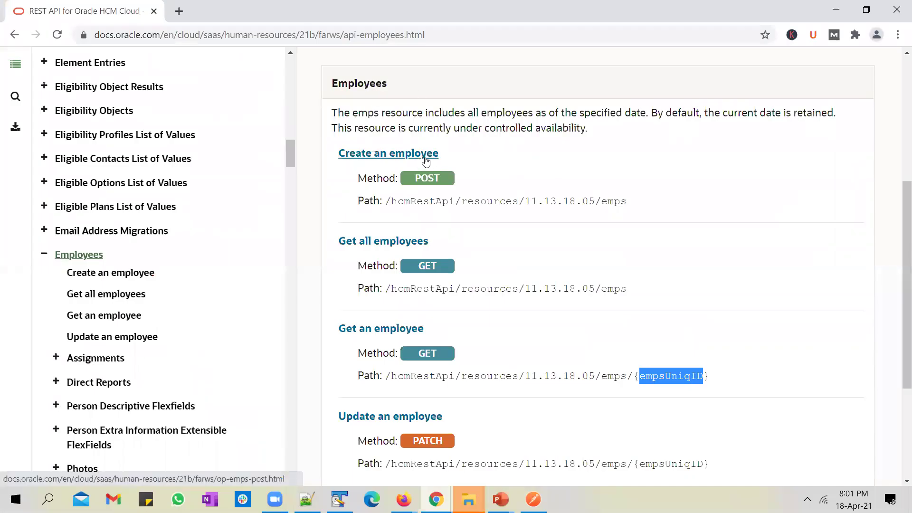
Open the Create an employee page and review its Example of Payload.
click(426, 157)
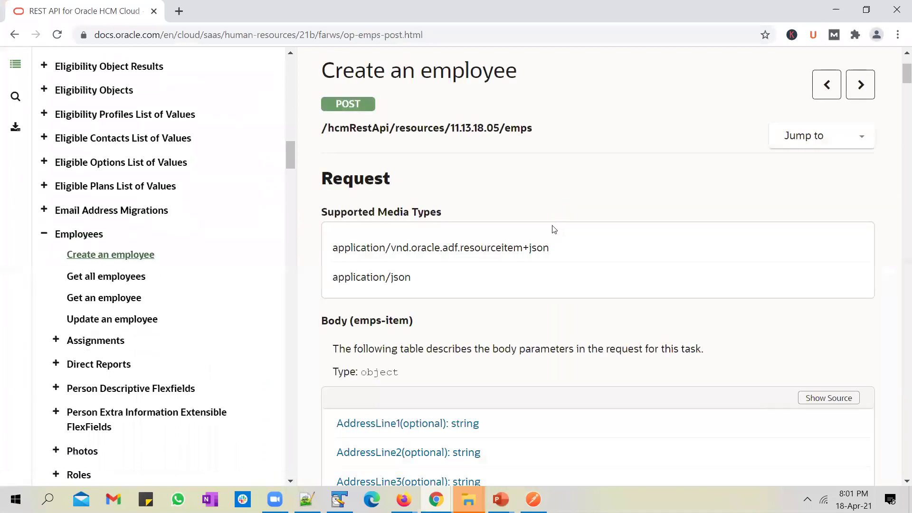
scroll(477, 259, down, 15)
scroll(480, 256, down, 20)
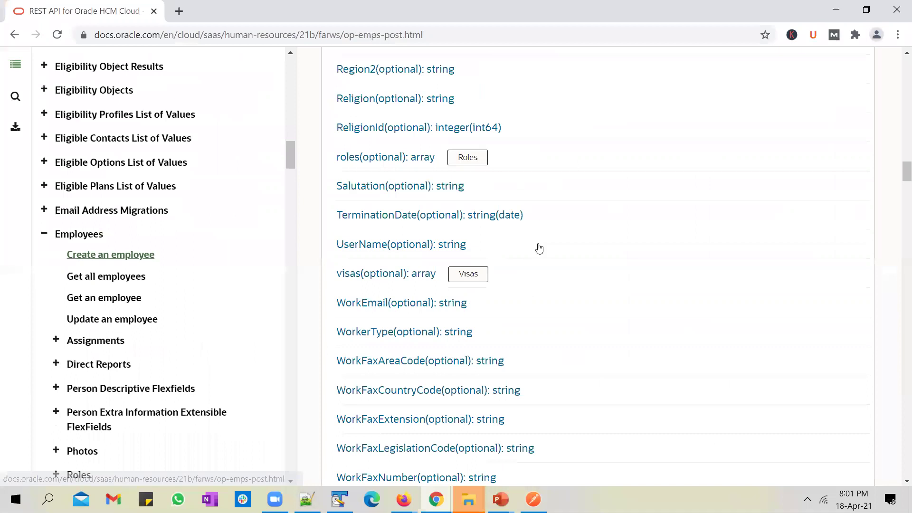
scroll(540, 243, down, 20)
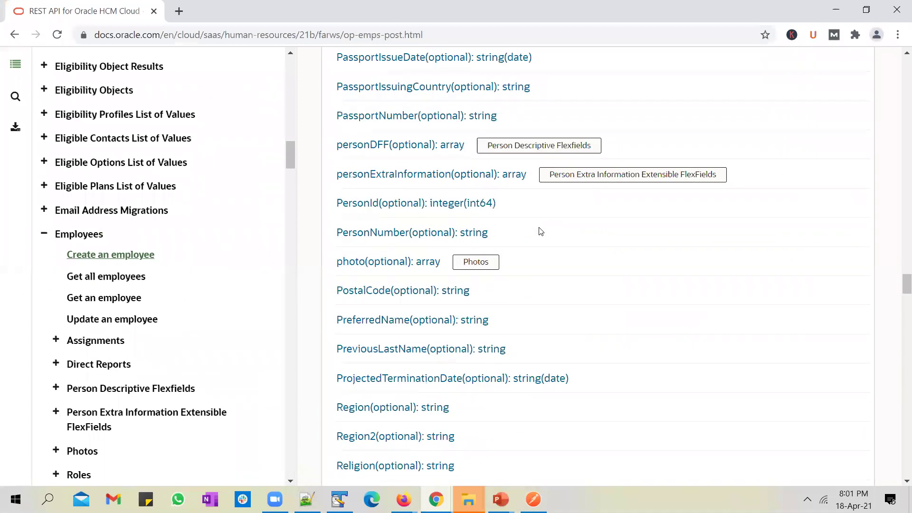
scroll(538, 222, down, 10)
scroll(566, 142, up, 5)
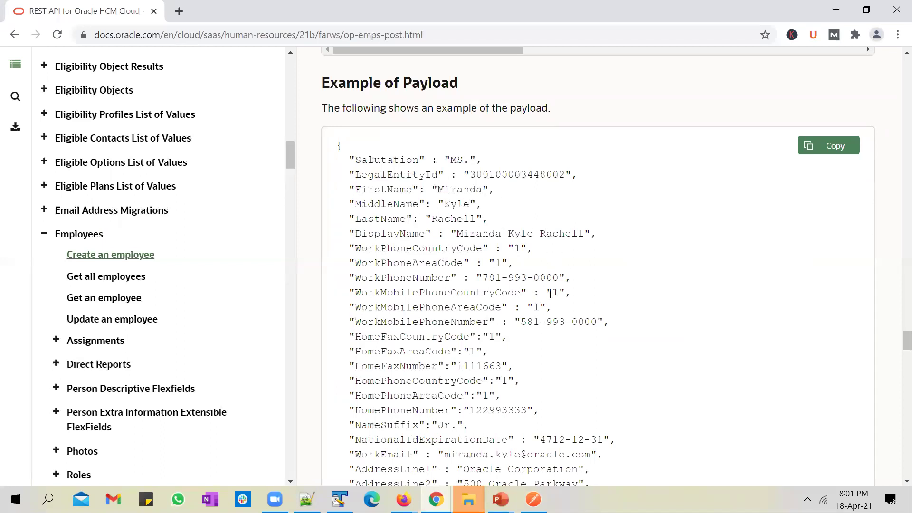
Return to the slide show and advance to the THANK YOU slide.
mouse_move(501, 499)
click(577, 409)
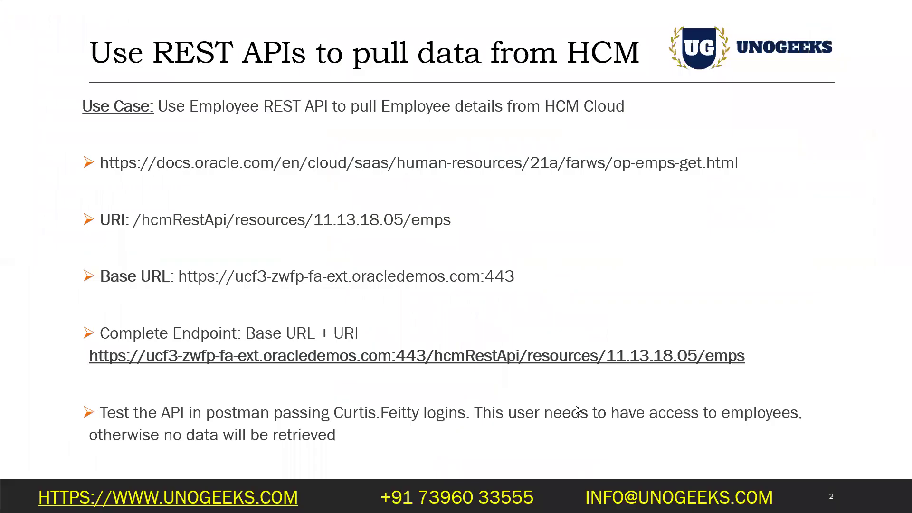
click(446, 260)
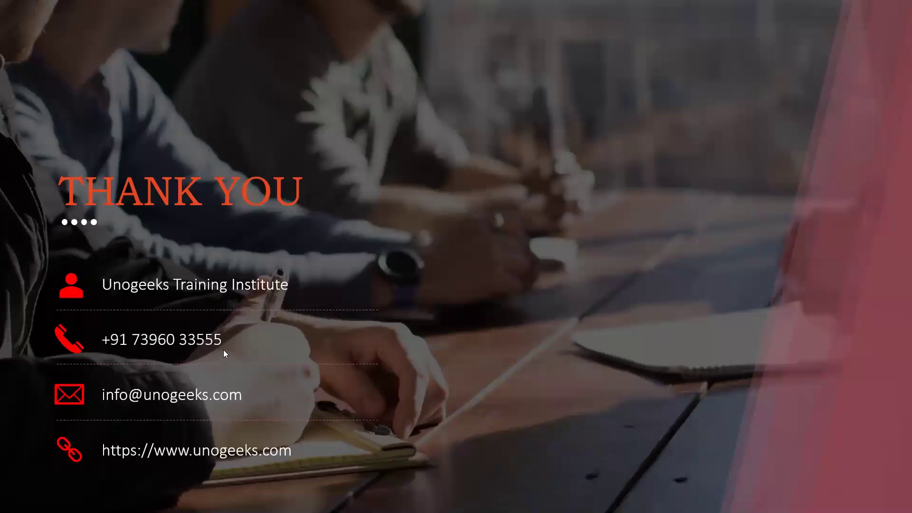